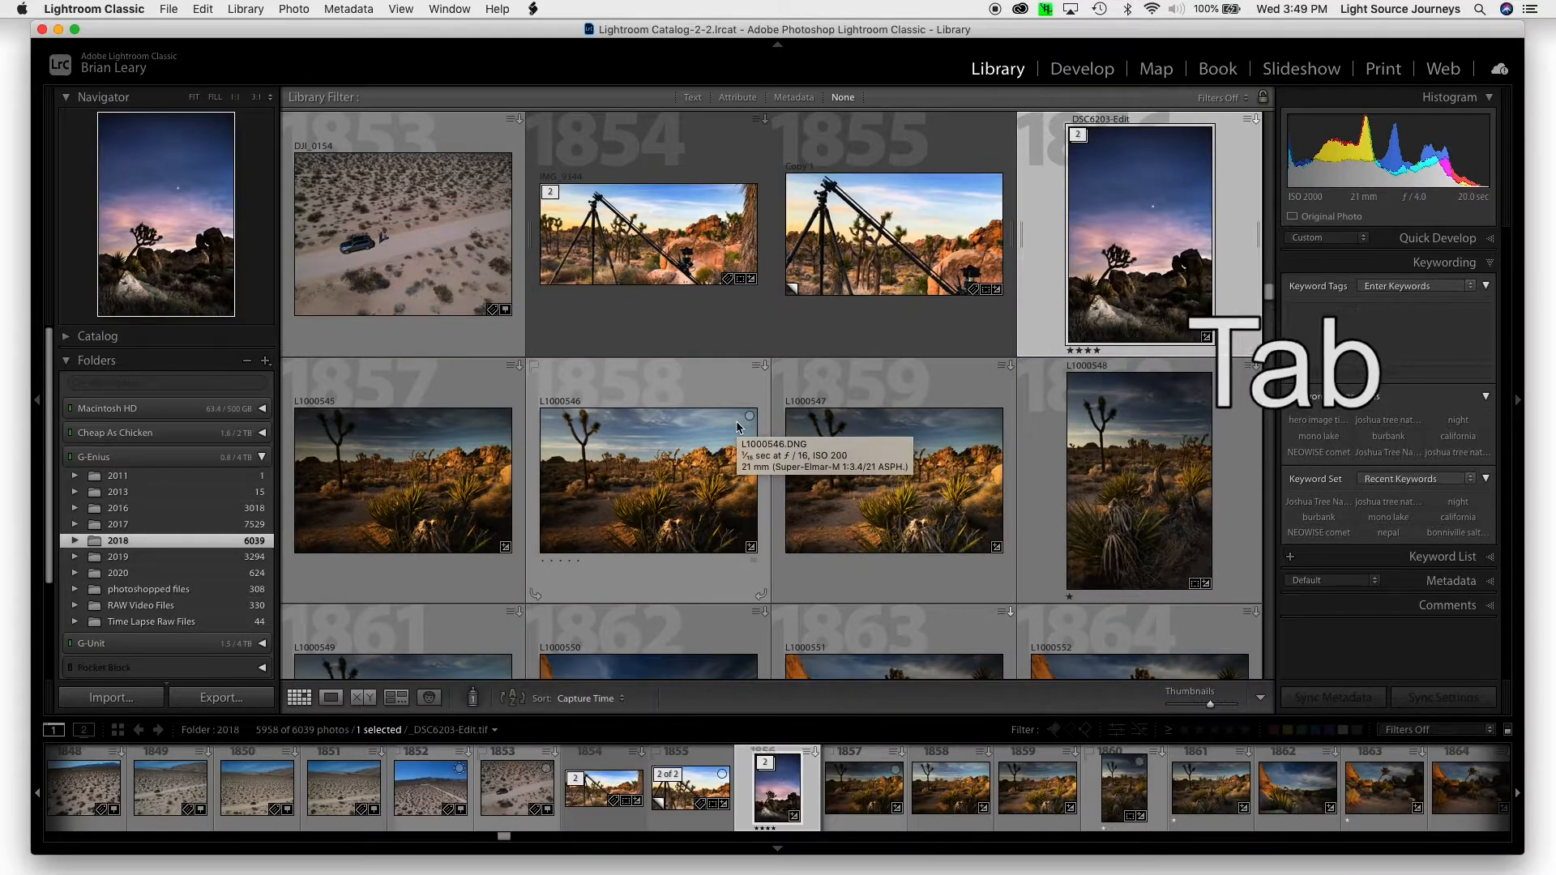
# Hide and restore the side panels, and do the same with all panels surrounding the photo grid
pyautogui.press('Tab')
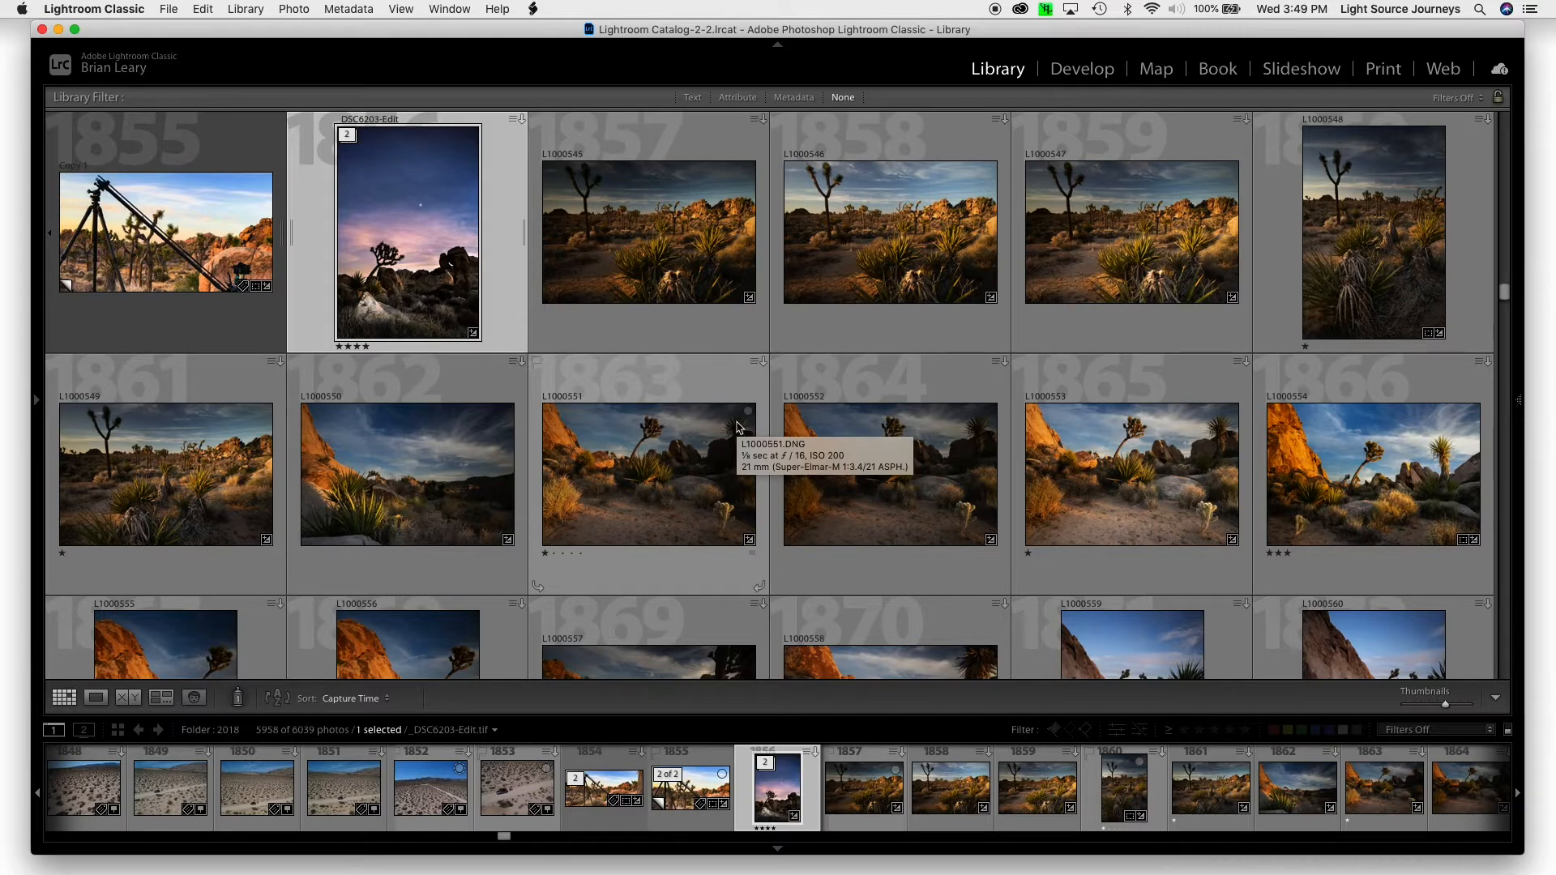
pyautogui.press('Tab')
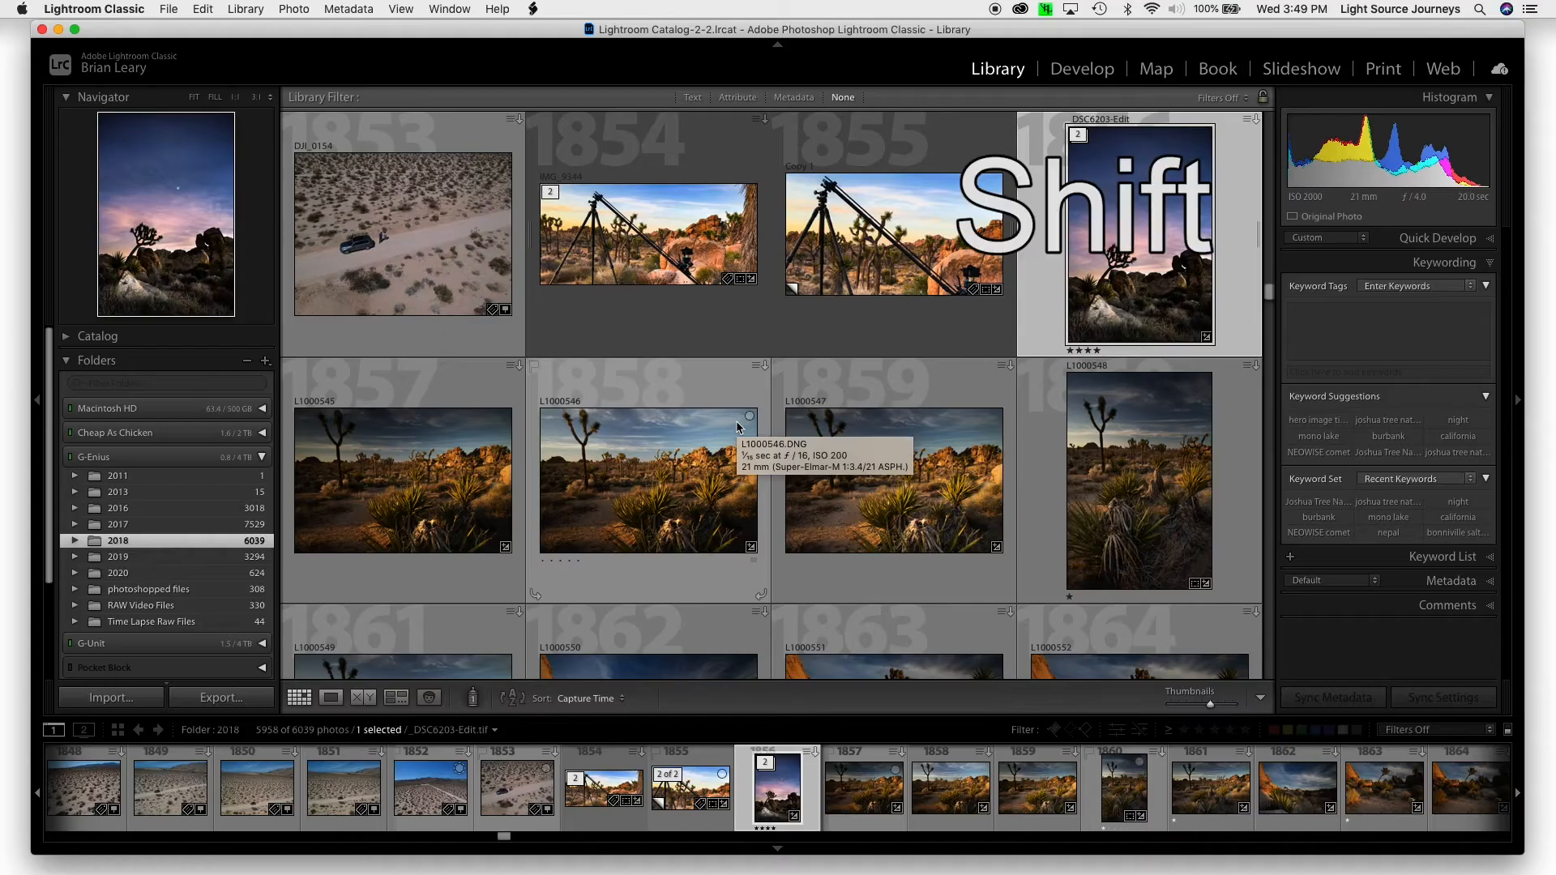
pyautogui.hotkey('shift', 'Tab')
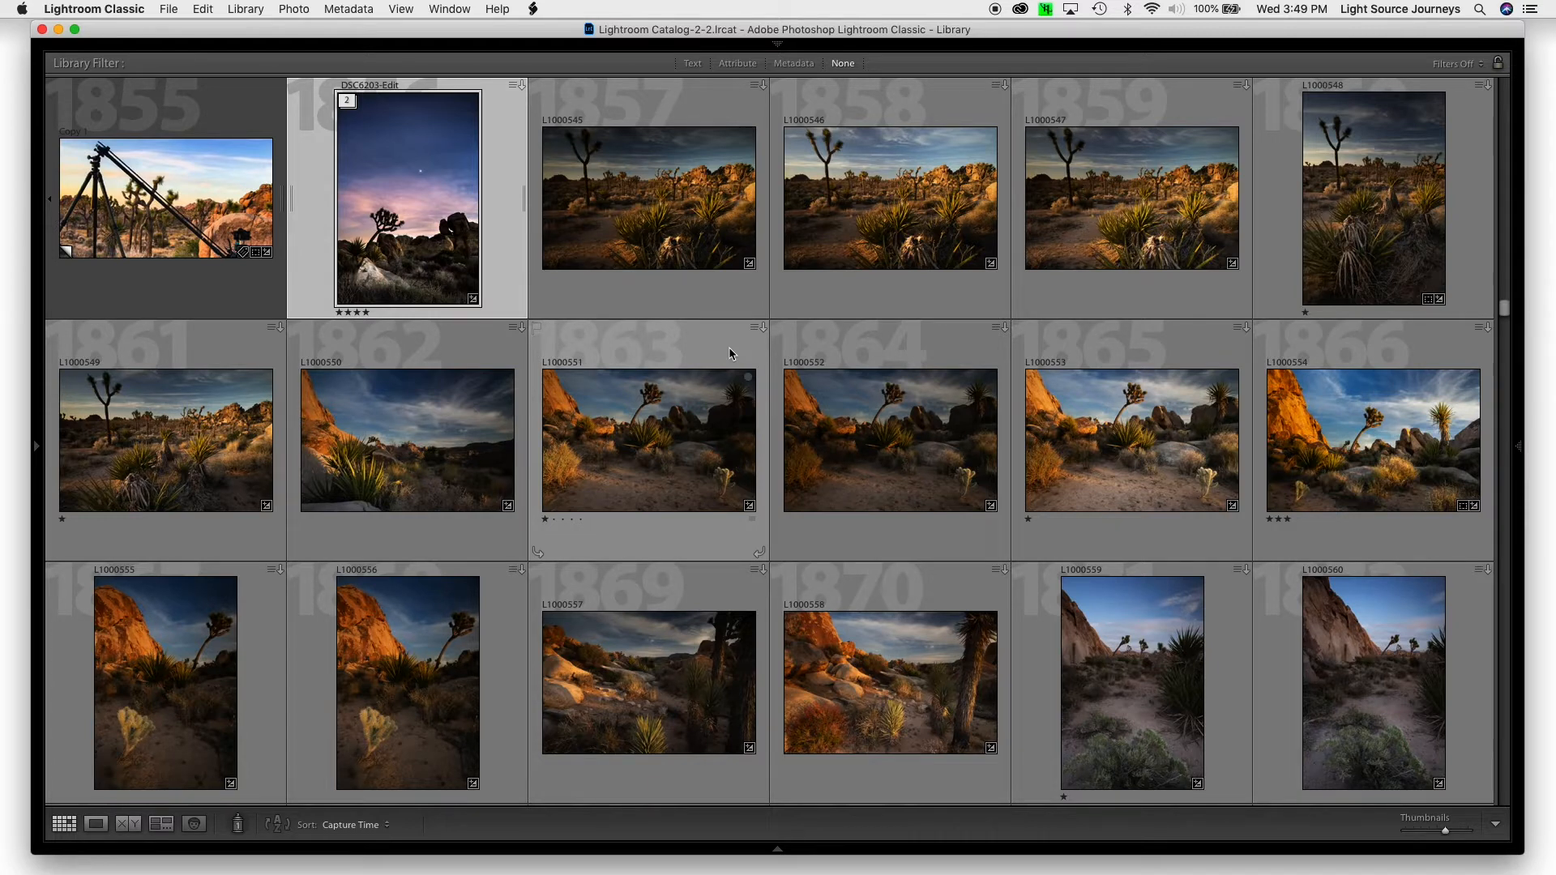
pyautogui.press('shift')
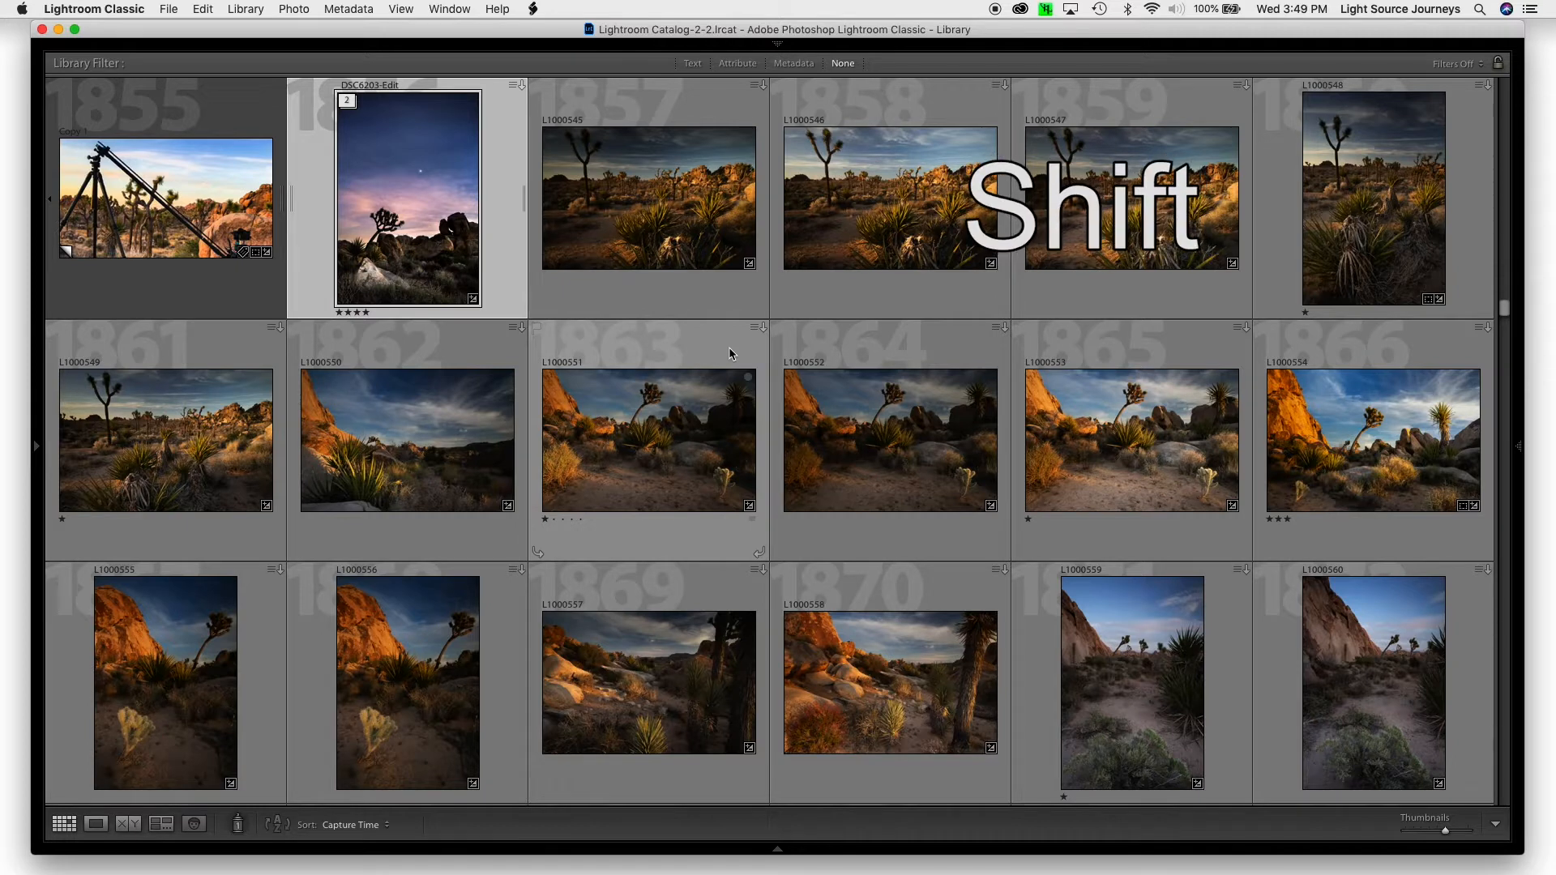
pyautogui.hotkey('shift', 'Tab')
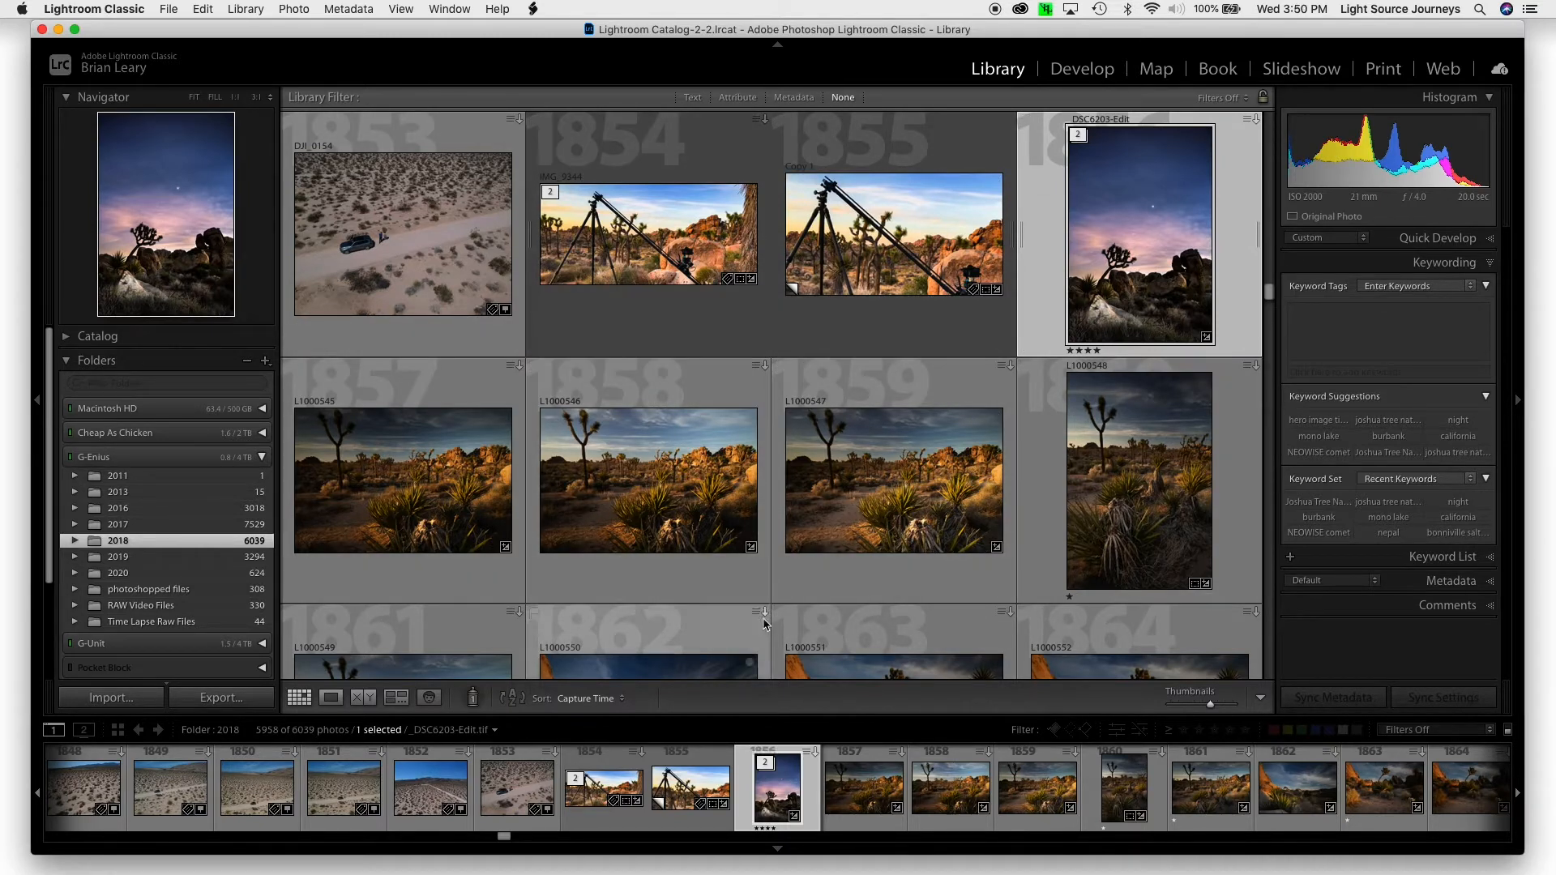
# Hide the filmstrip and set its display behaviour to Auto Hide
pyautogui.click(777, 849)
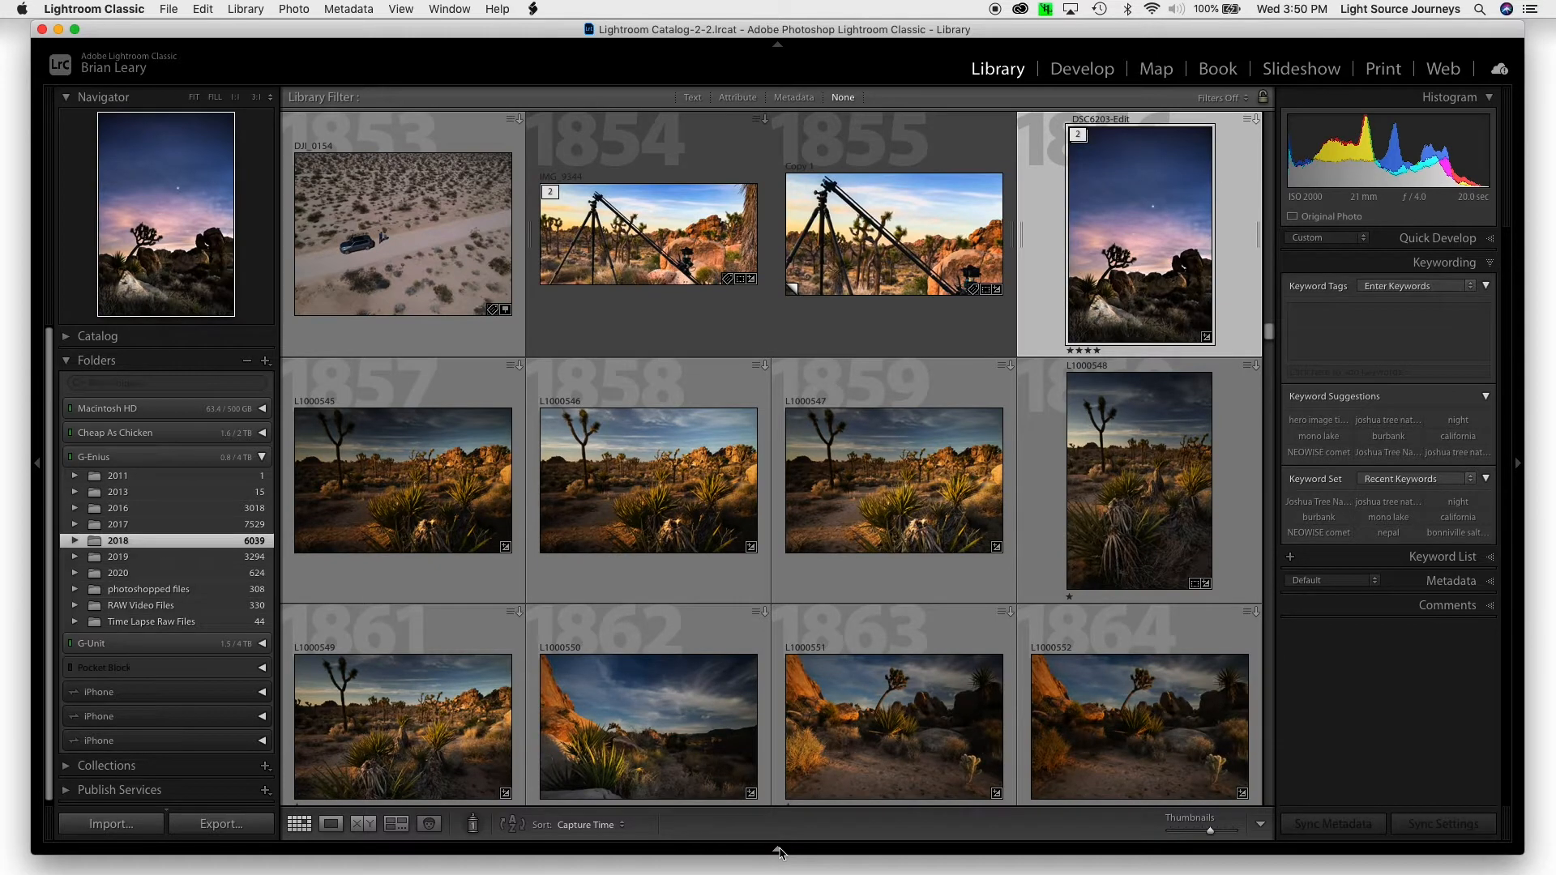
pyautogui.moveTo(779, 851)
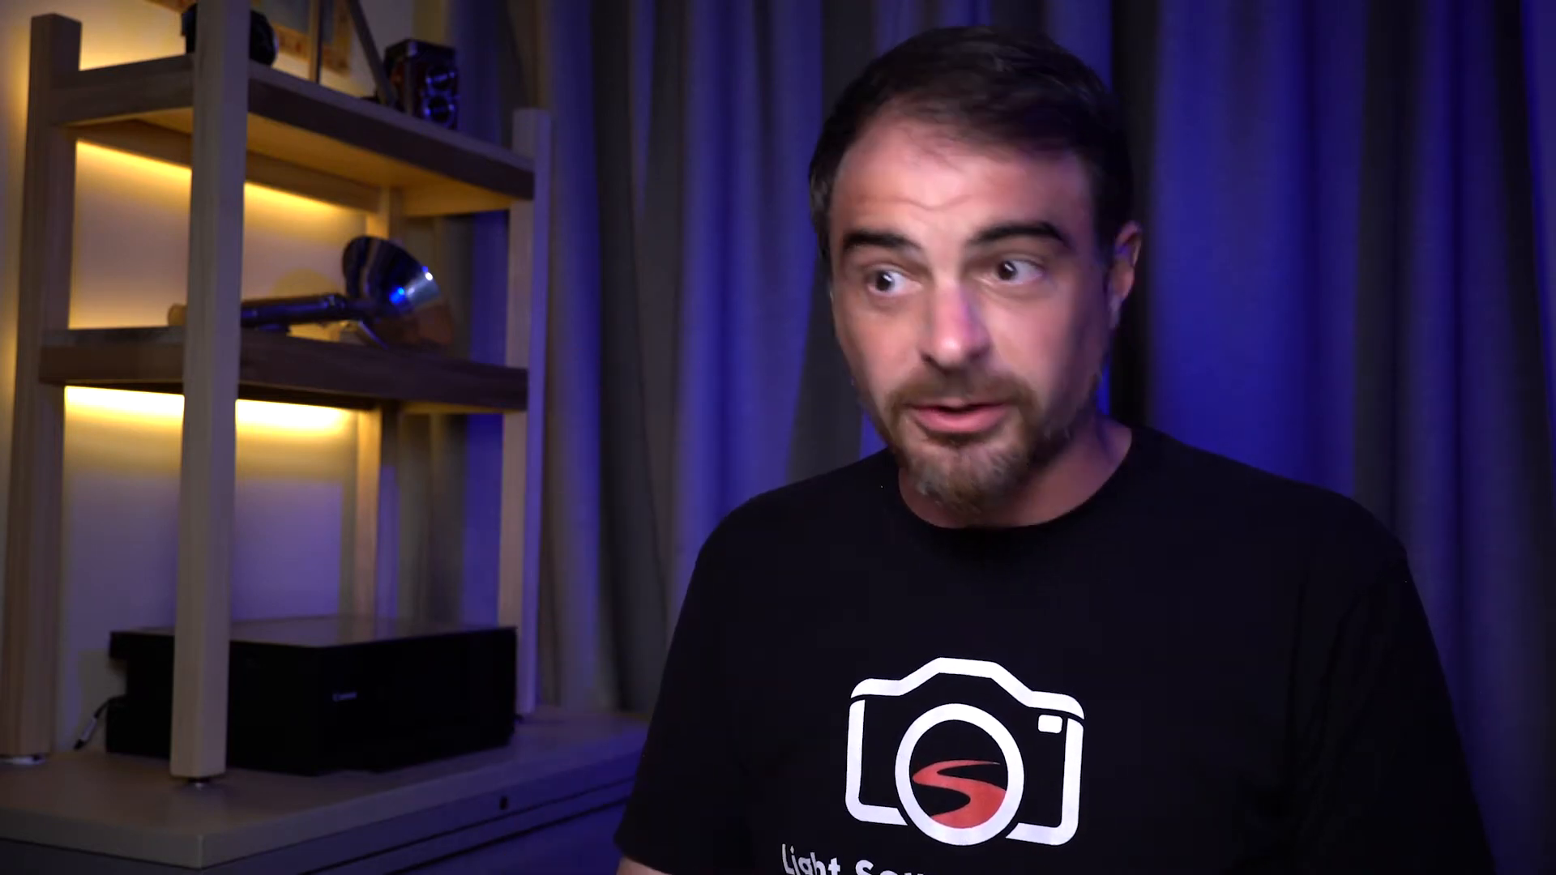
pyautogui.rightClick(780, 853)
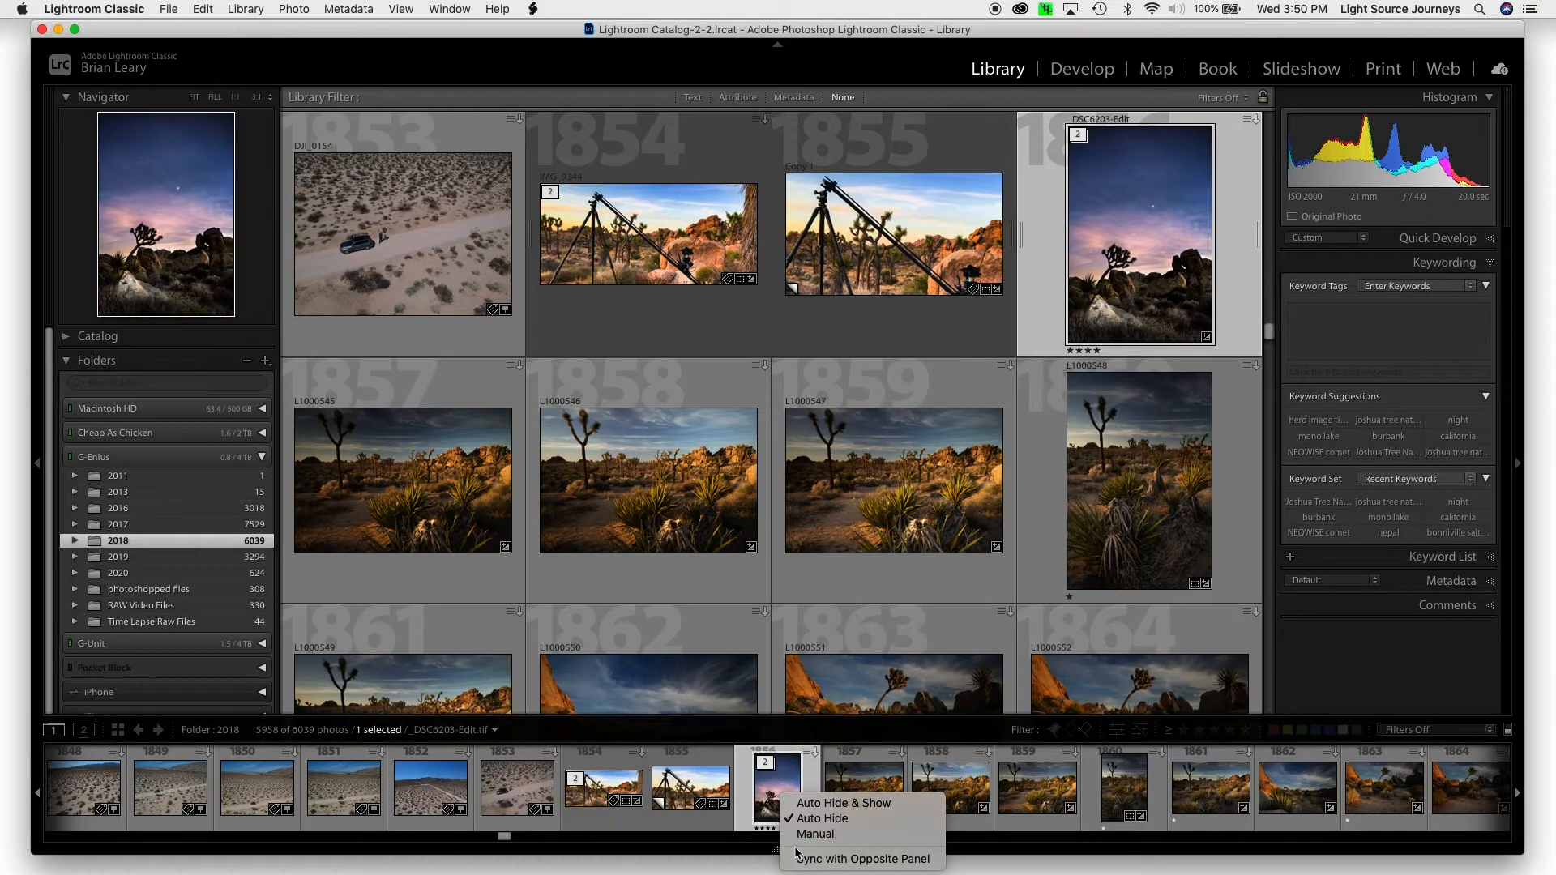
pyautogui.click(872, 824)
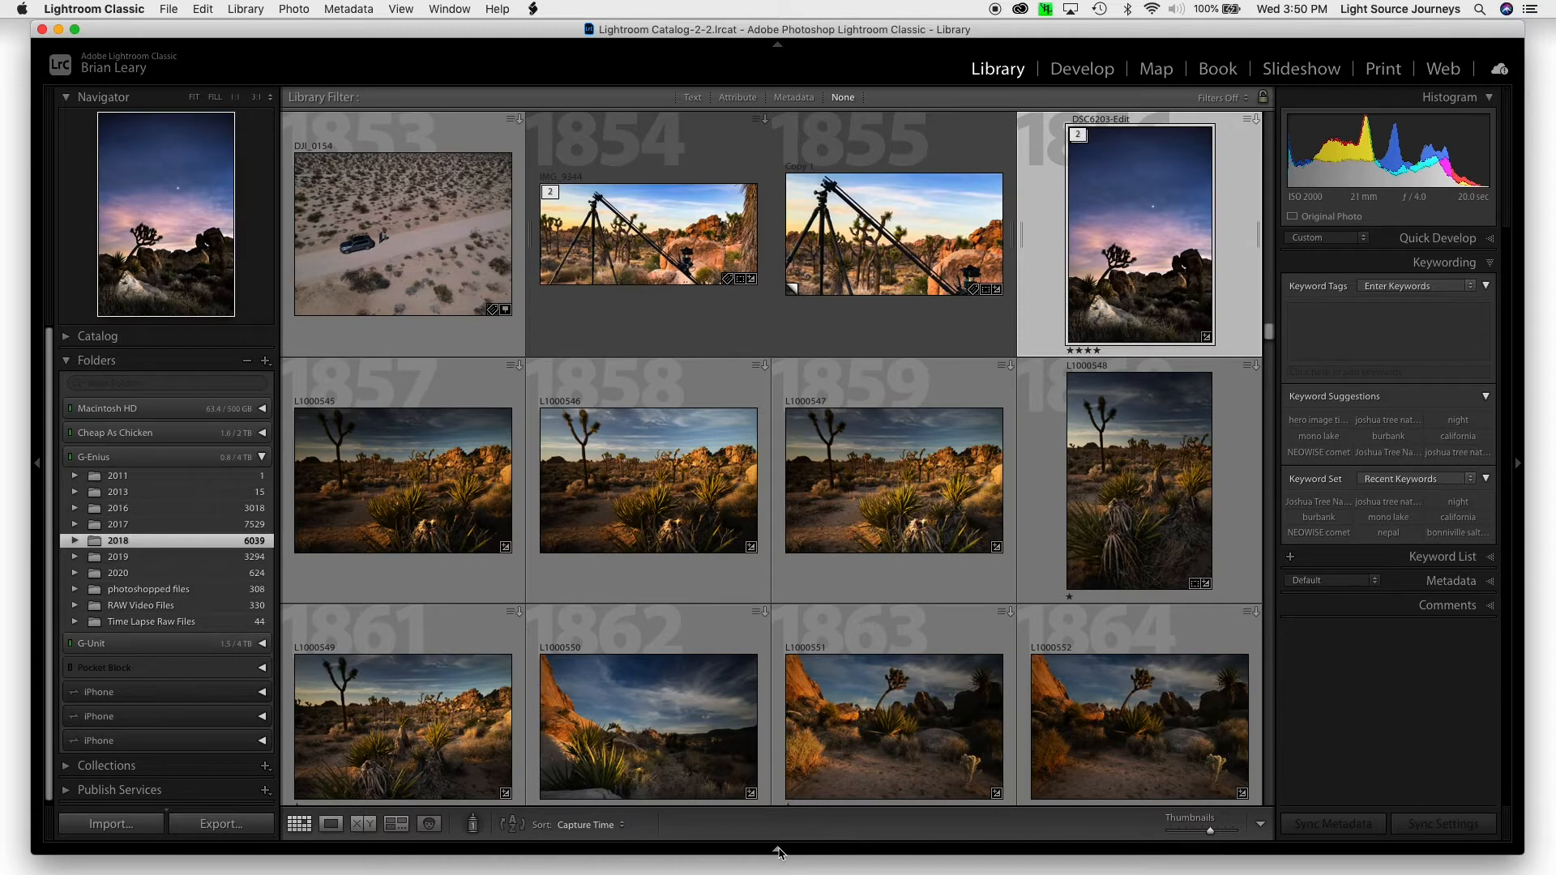
pyautogui.moveTo(779, 851)
# Set the panel group containing Histogram and Keywording to Auto Hide & Show
pyautogui.rightClick(1517, 466)
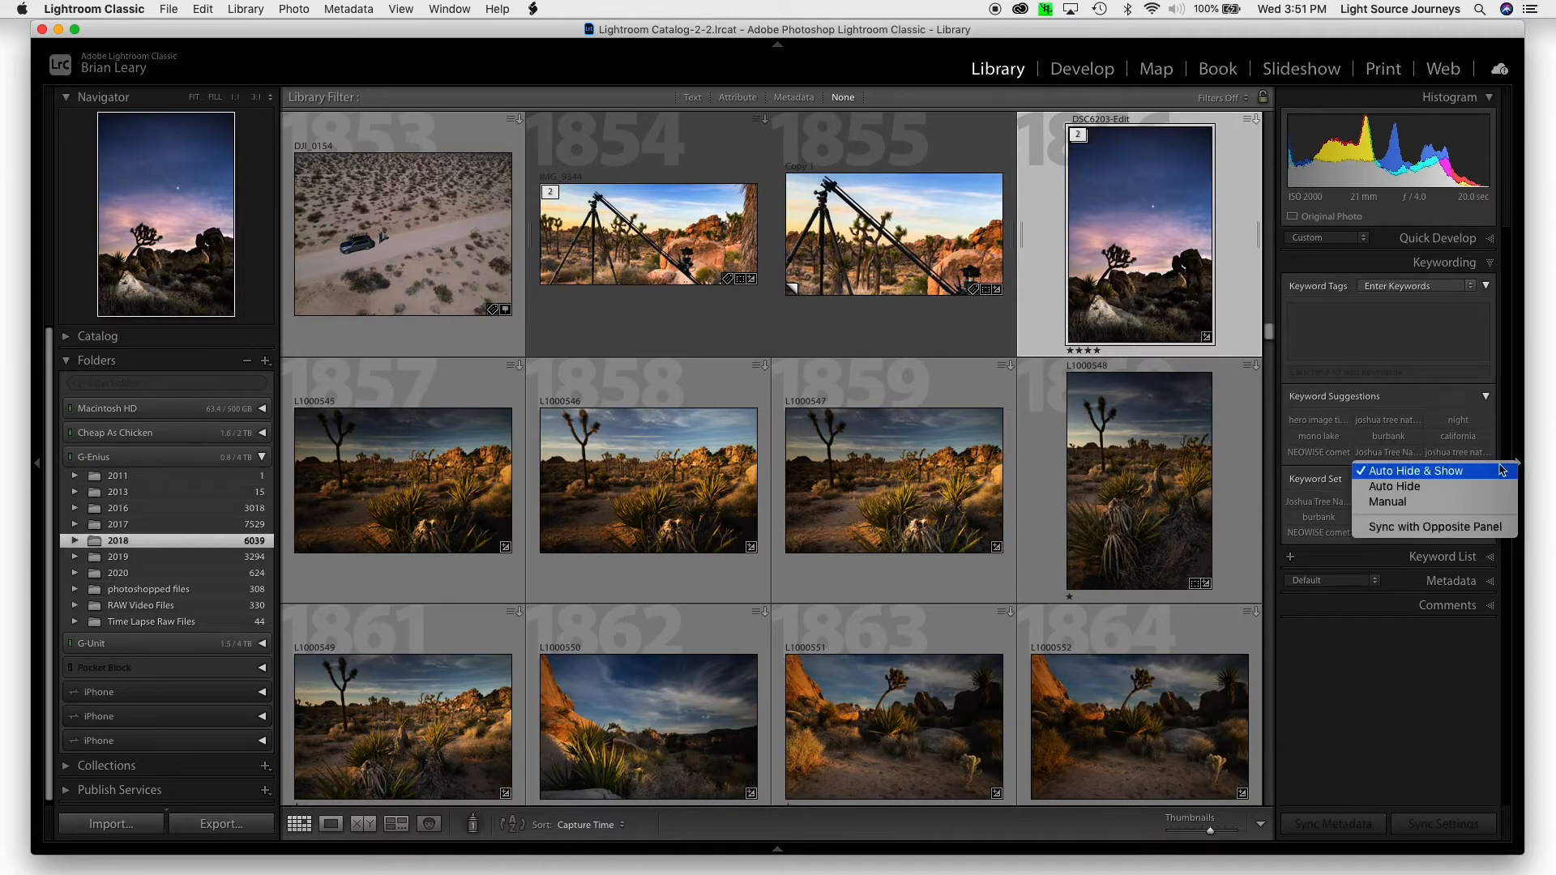
pyautogui.click(1451, 476)
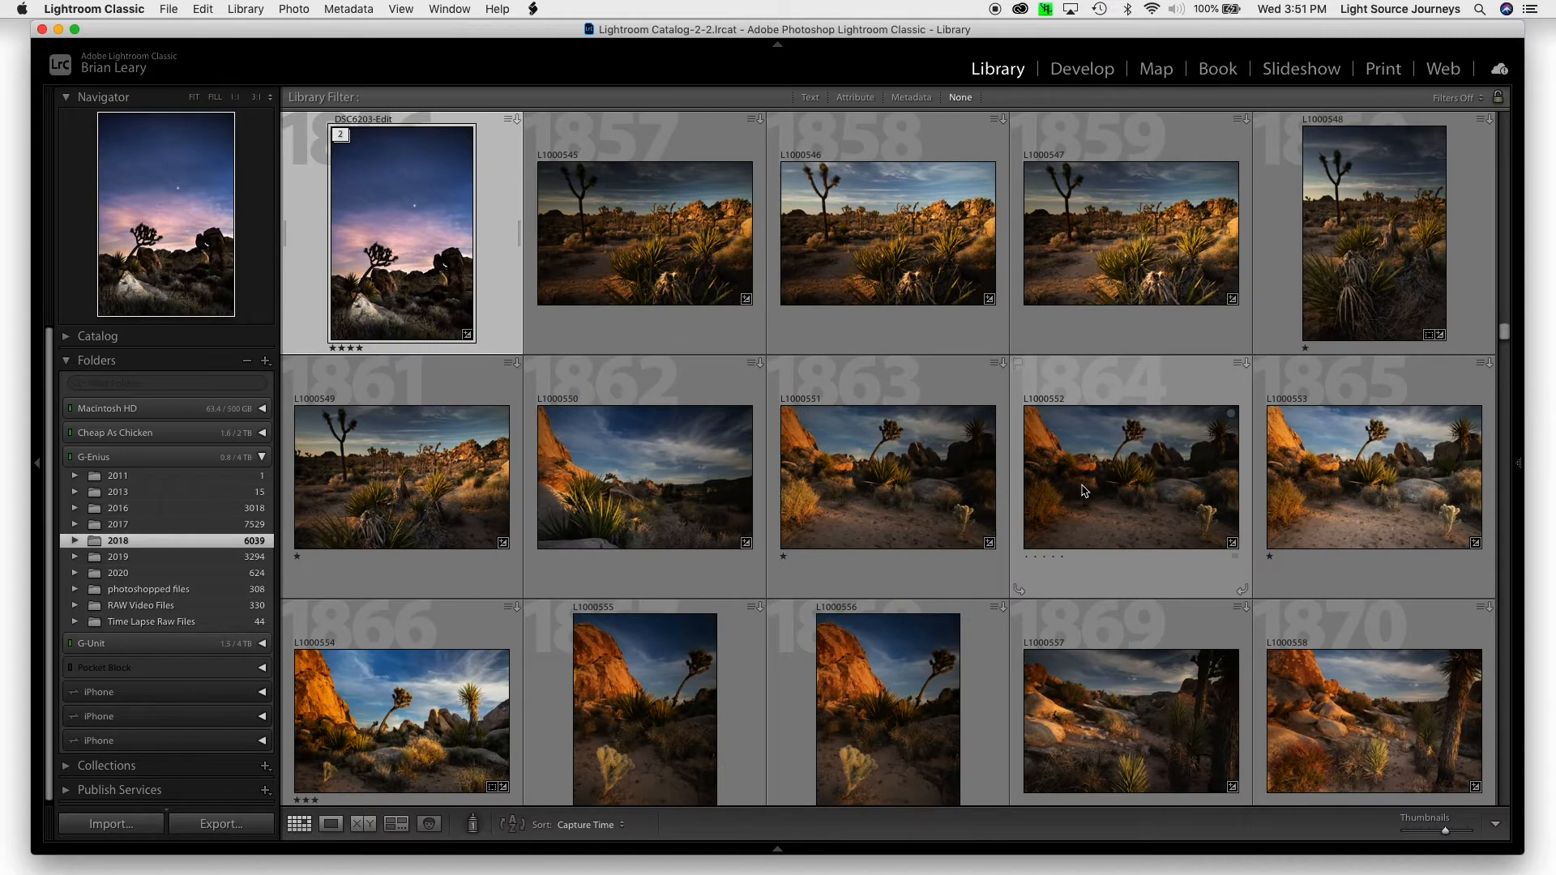
# Reveal the hidden Keywording controls and enter a keyword tag beginning with "J" for the selected night-sky photo
pyautogui.moveTo(1520, 469)
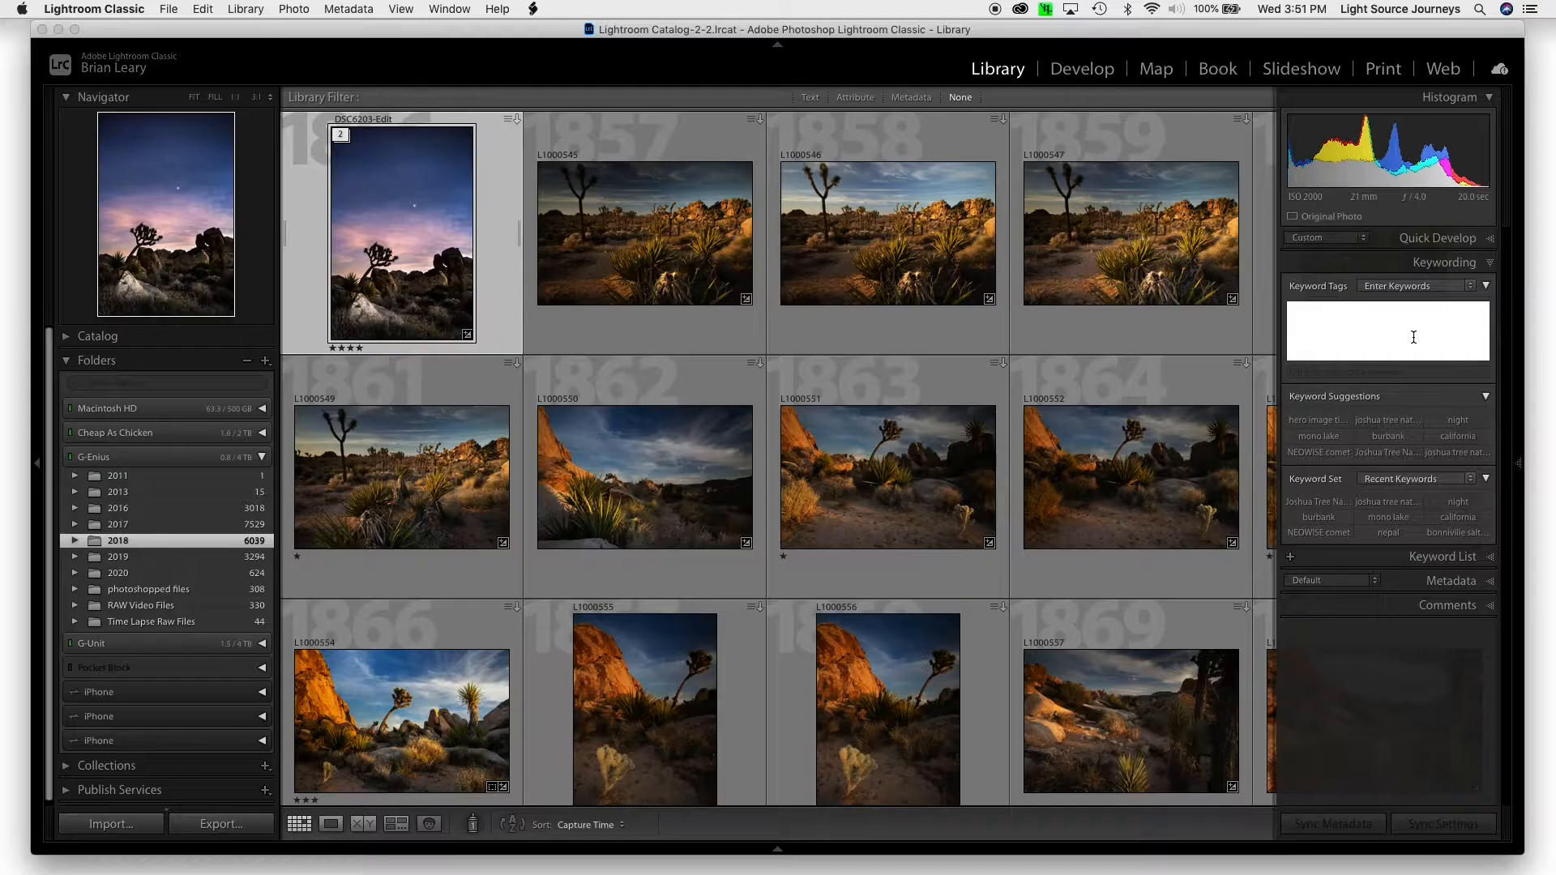
pyautogui.click(1413, 337)
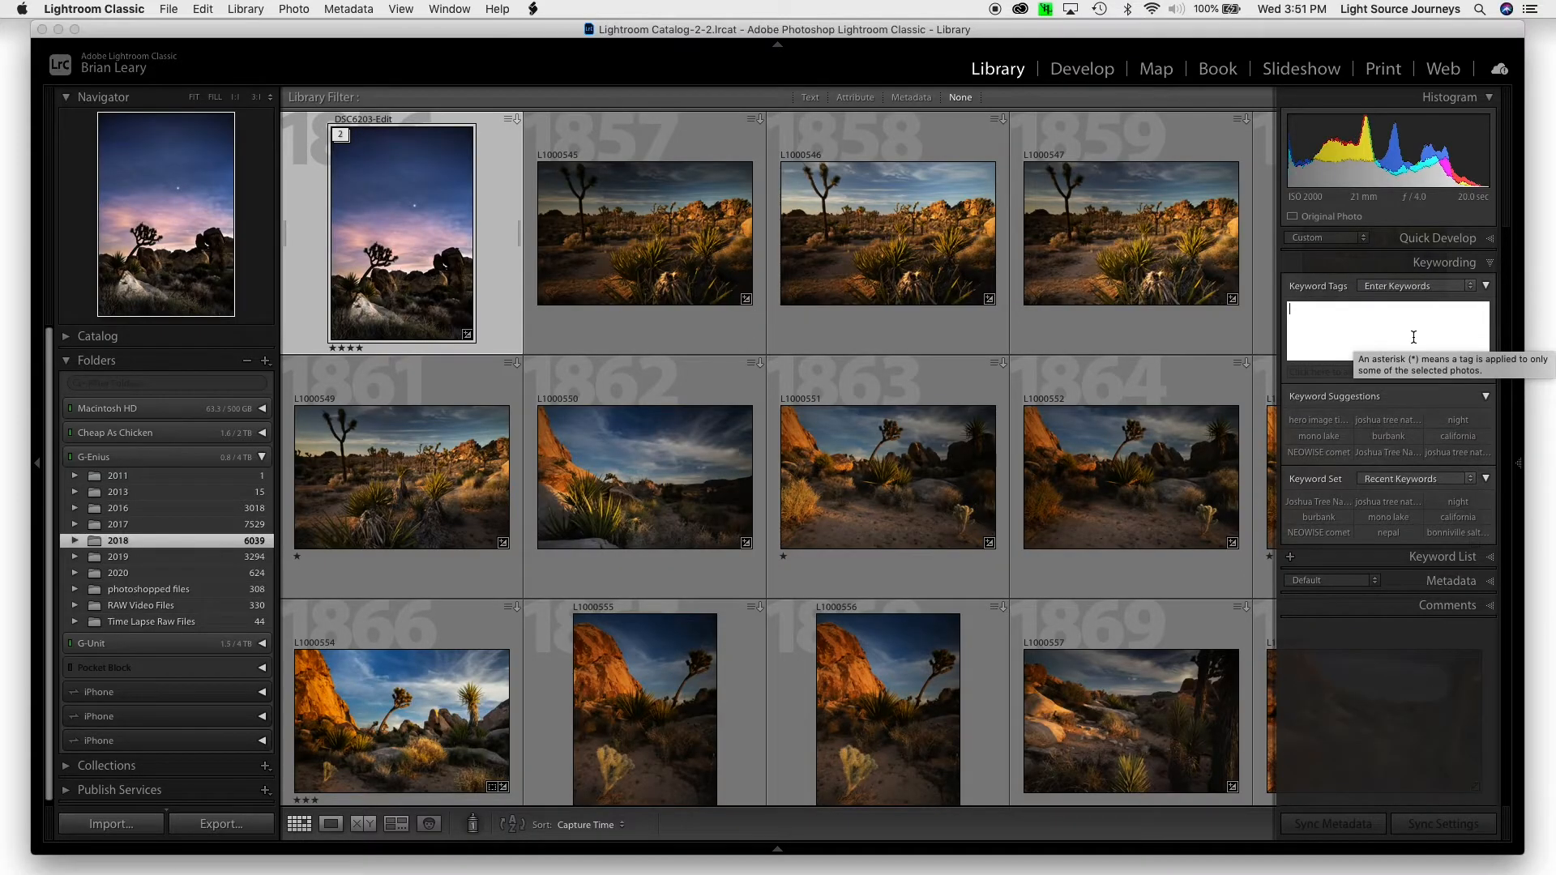
pyautogui.write('J')
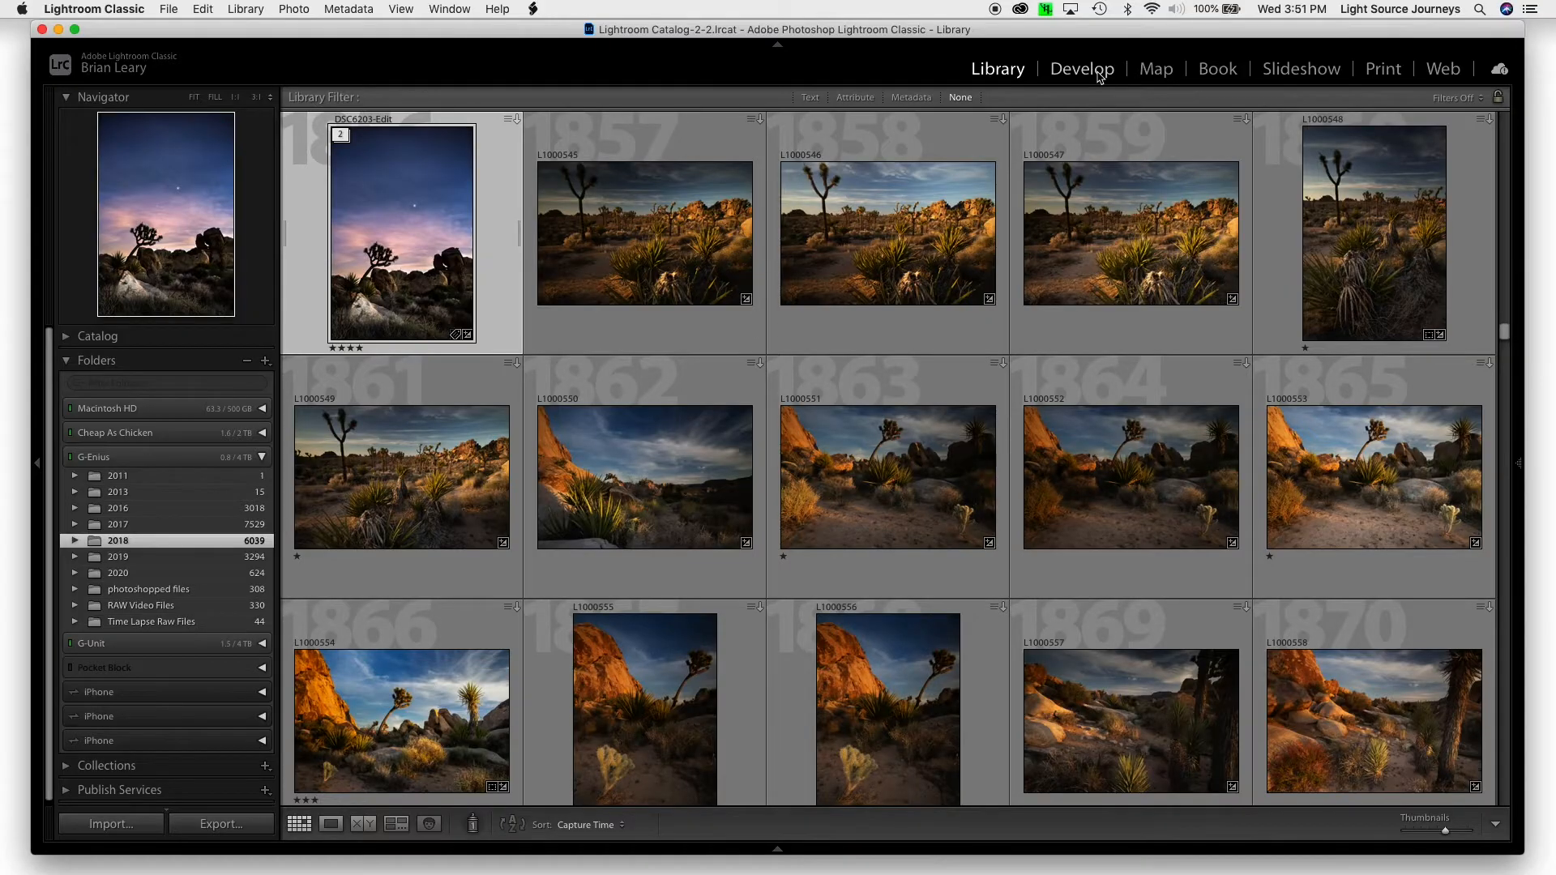
# Open the selected photo in the Develop module and set the Navigator and History panel group to Manual
pyautogui.click(1099, 75)
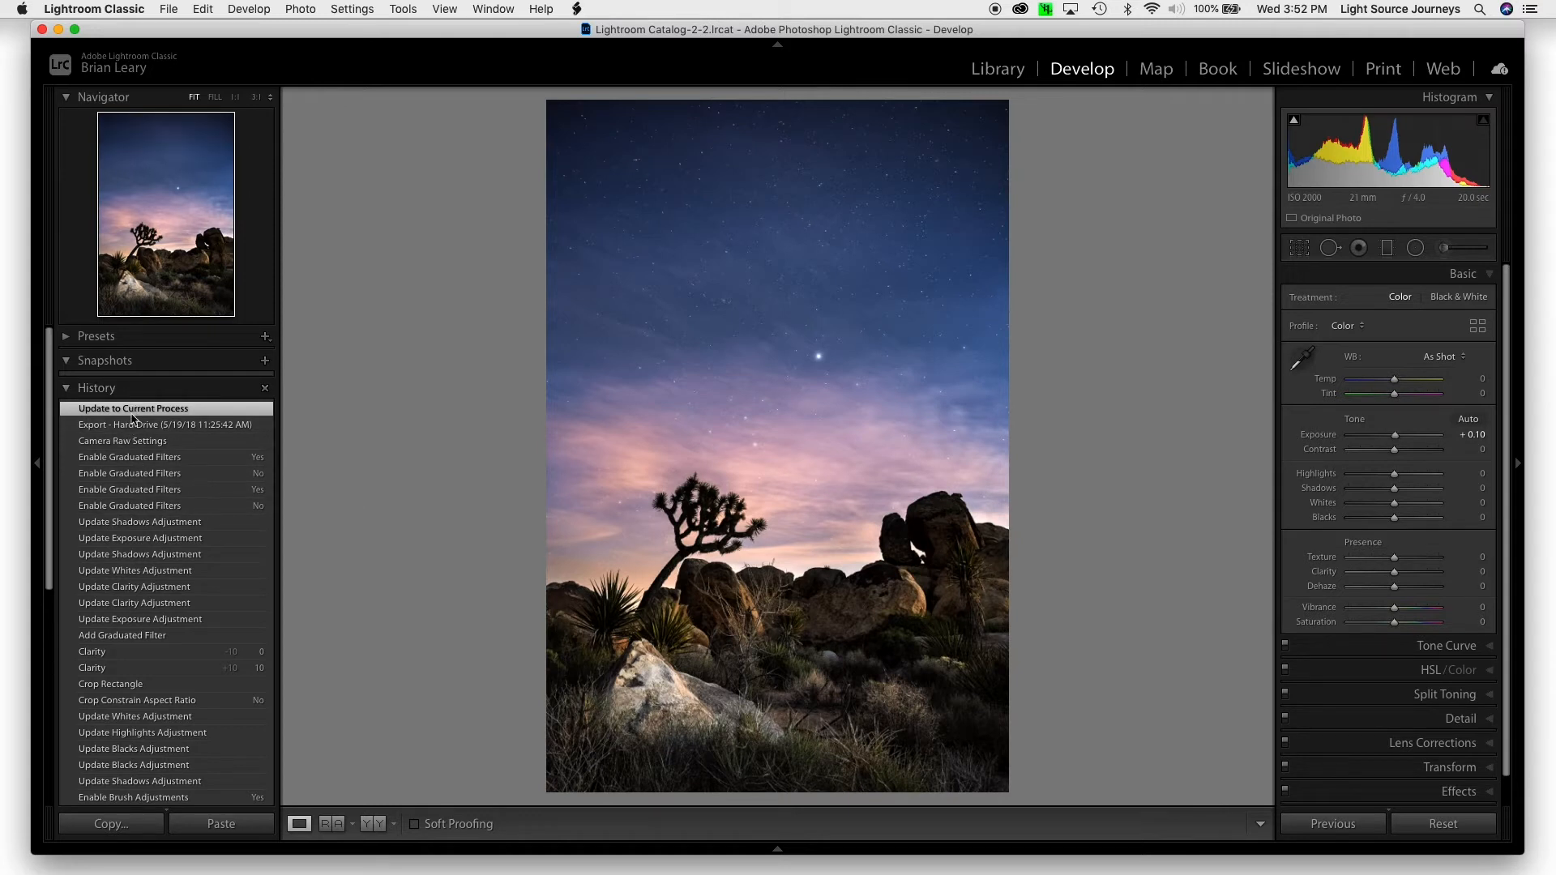
pyautogui.rightClick(38, 470)
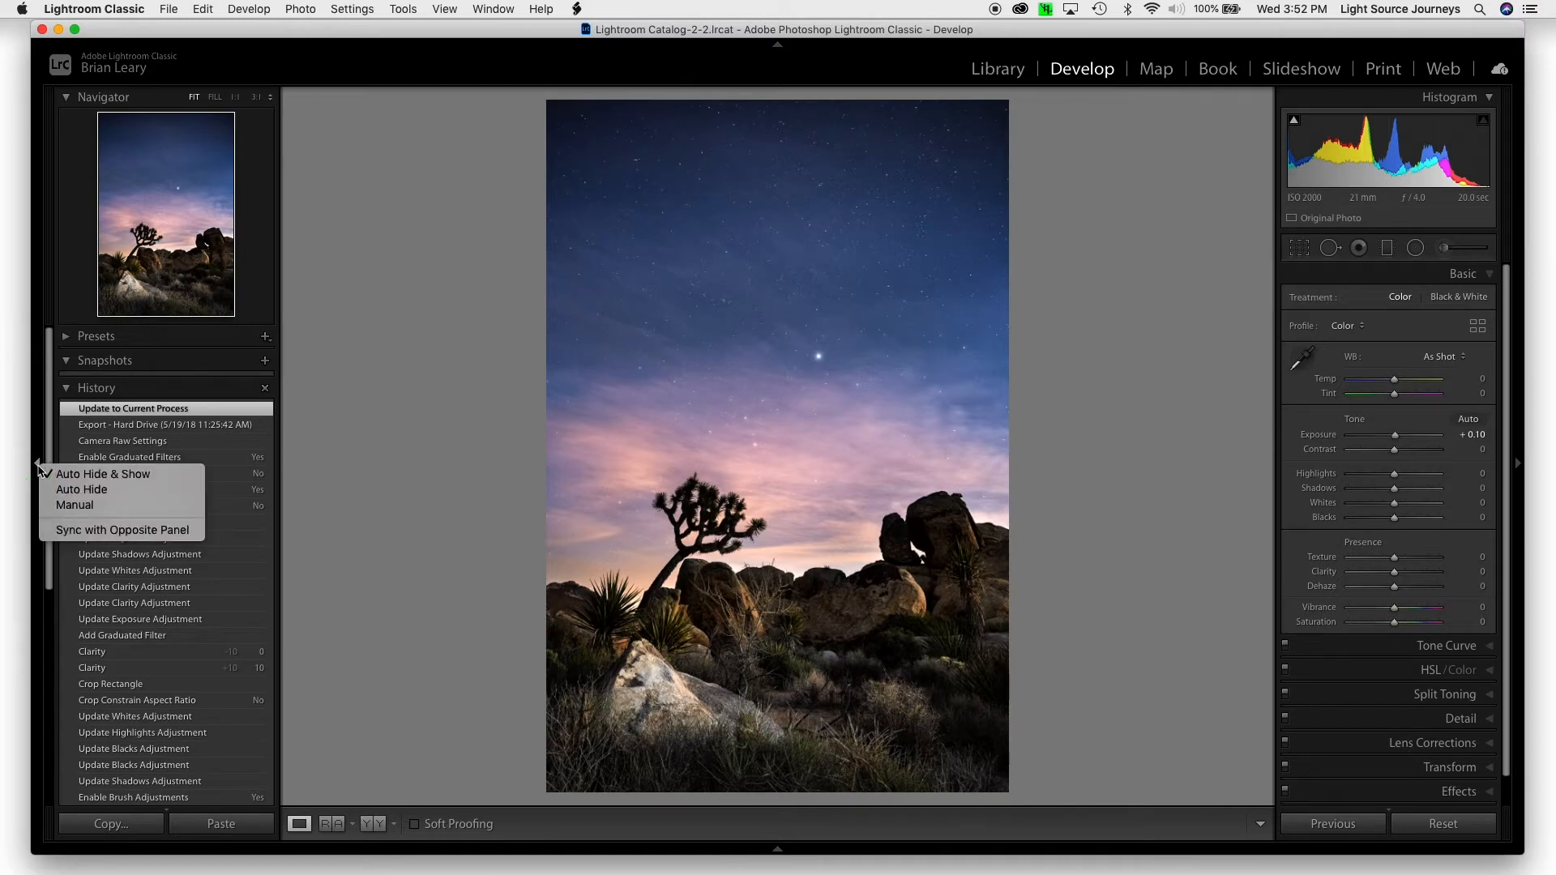
pyautogui.click(75, 505)
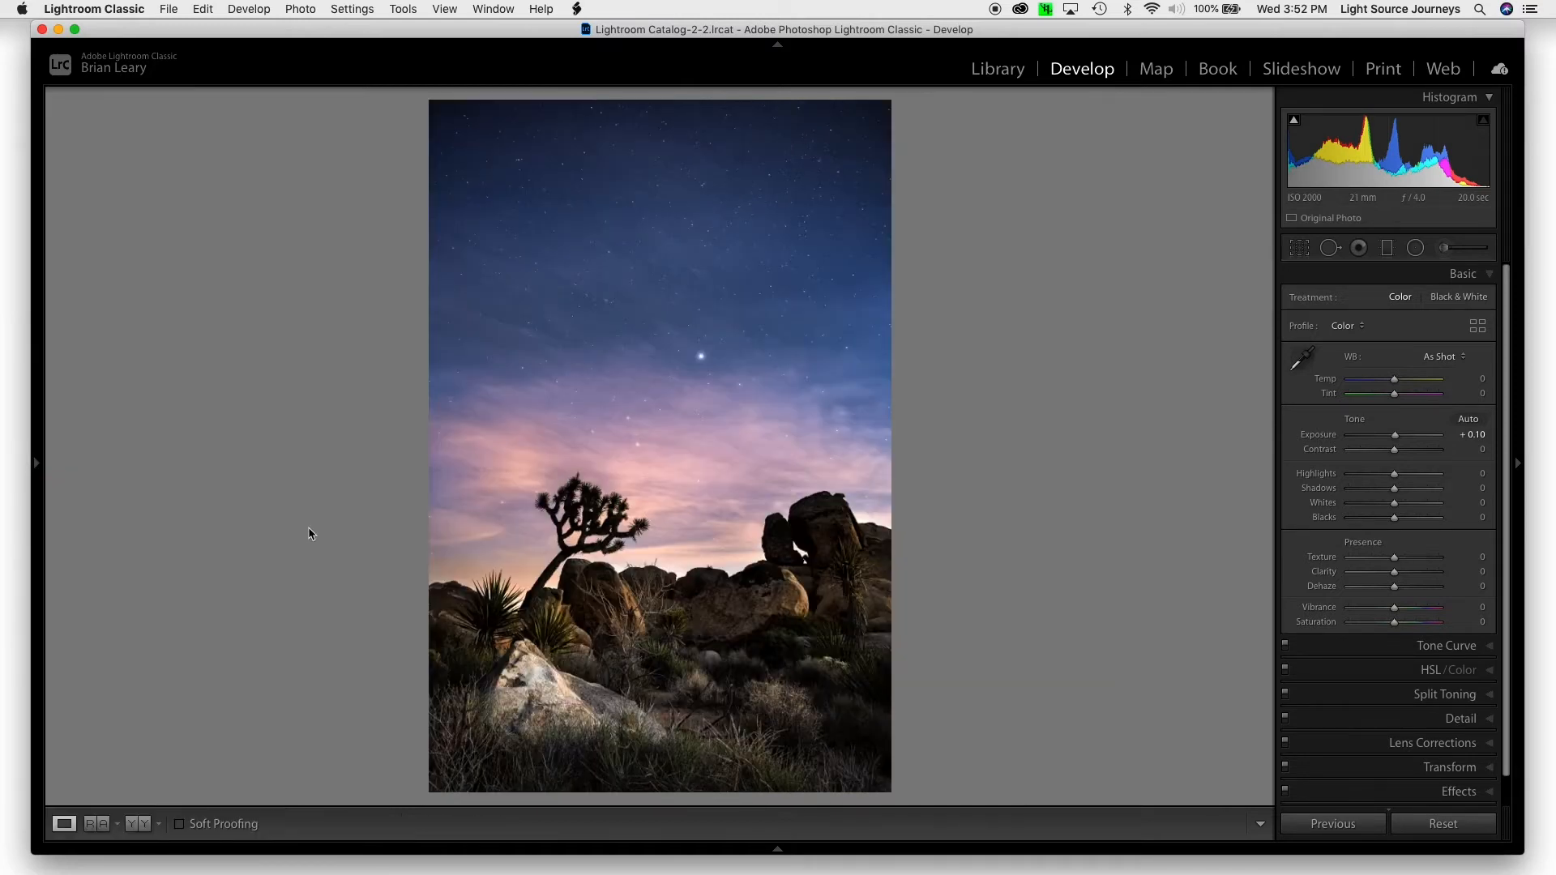
# Show and hide the Navigator and History panel group twice
pyautogui.click(36, 465)
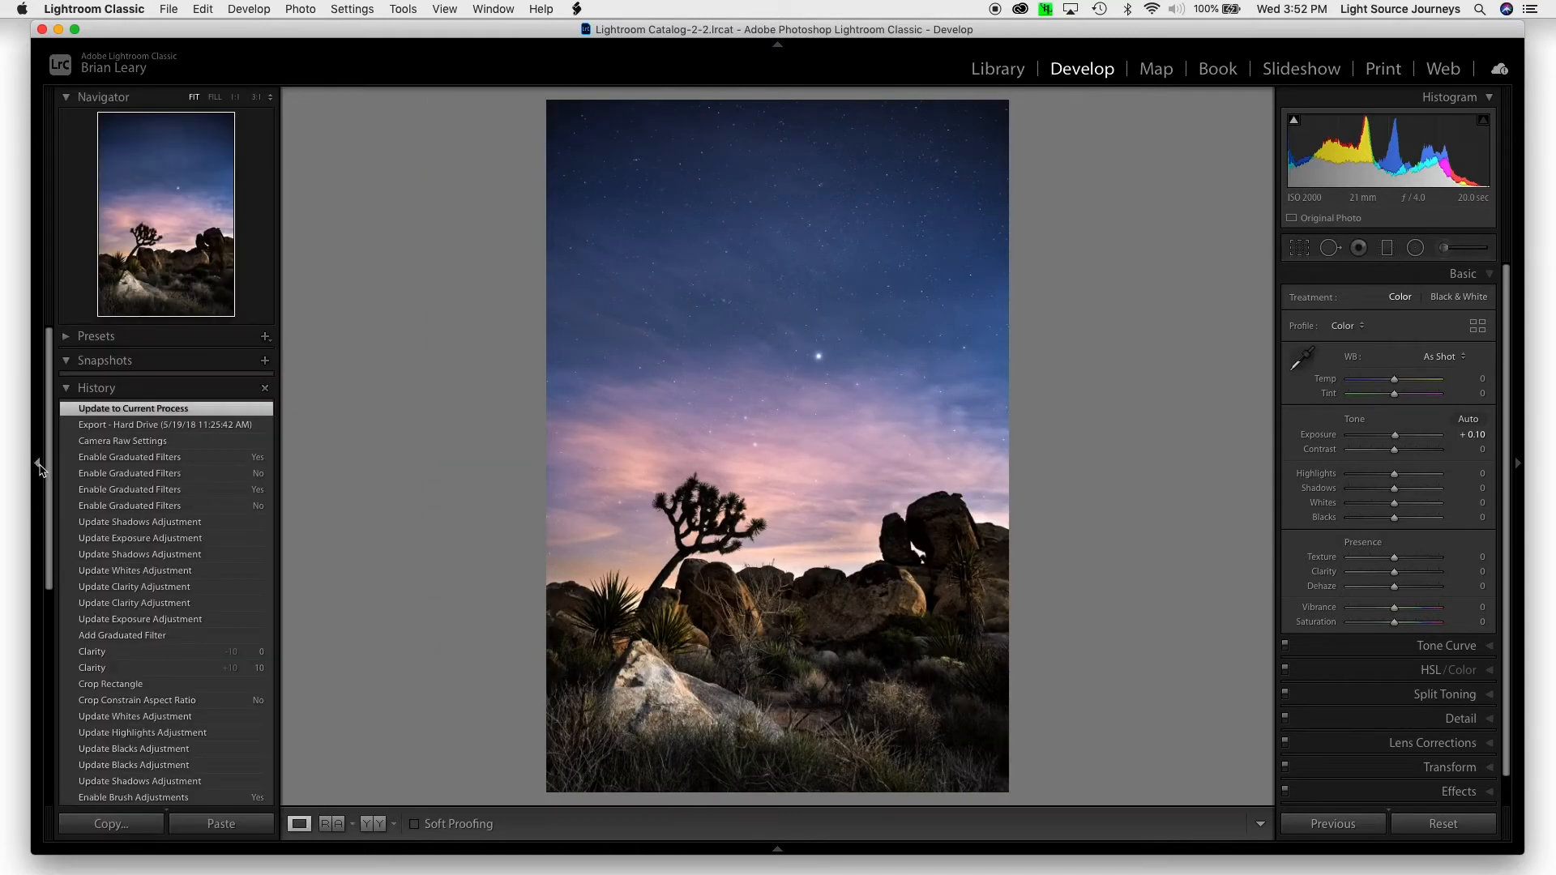
pyautogui.click(38, 466)
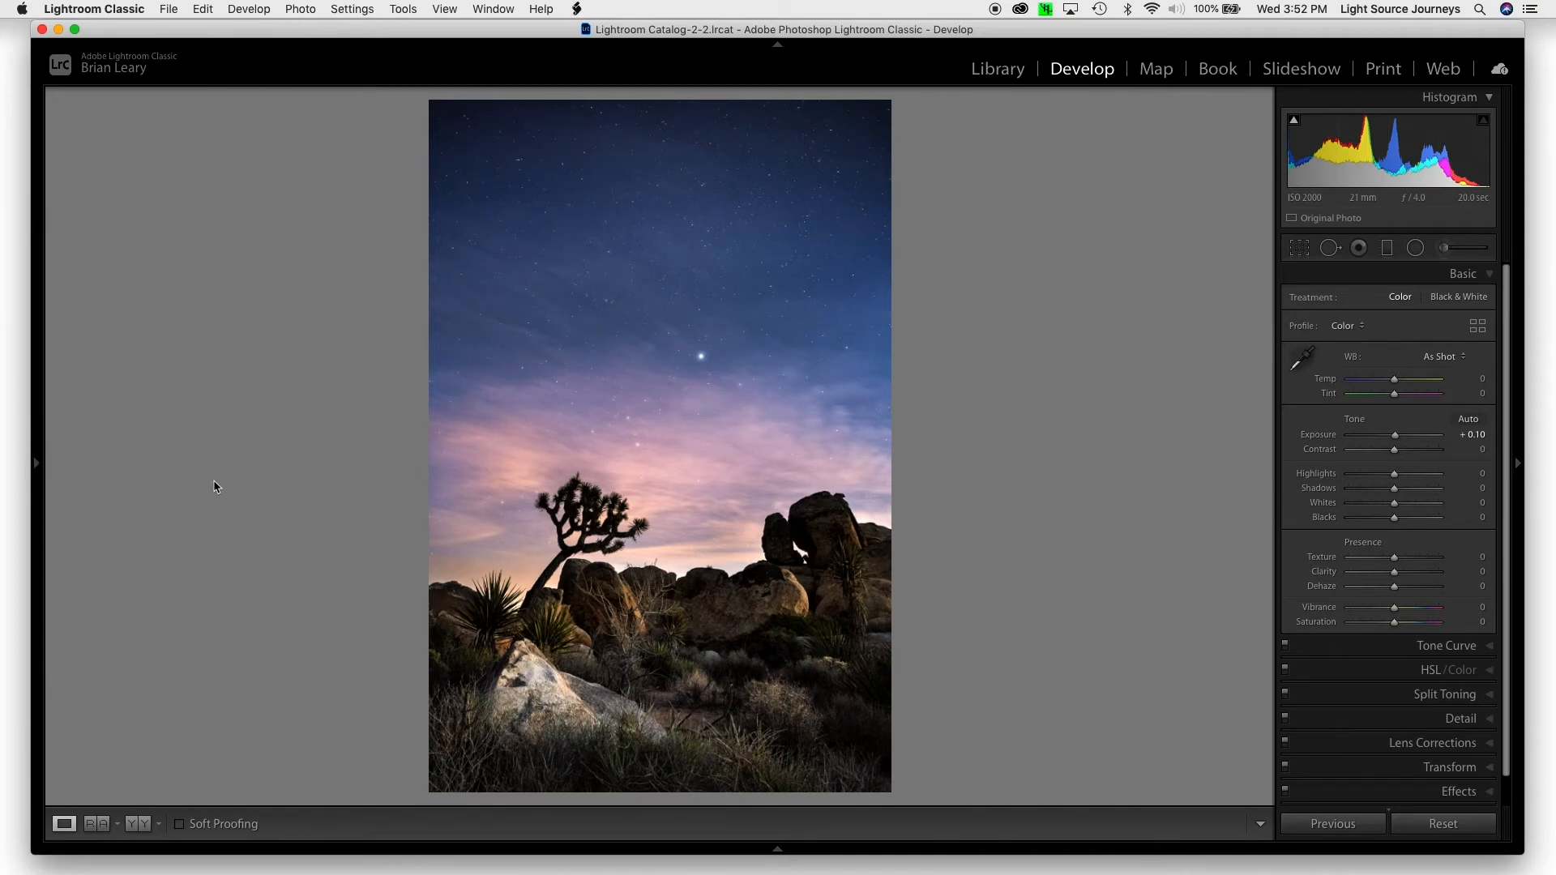
pyautogui.click(37, 466)
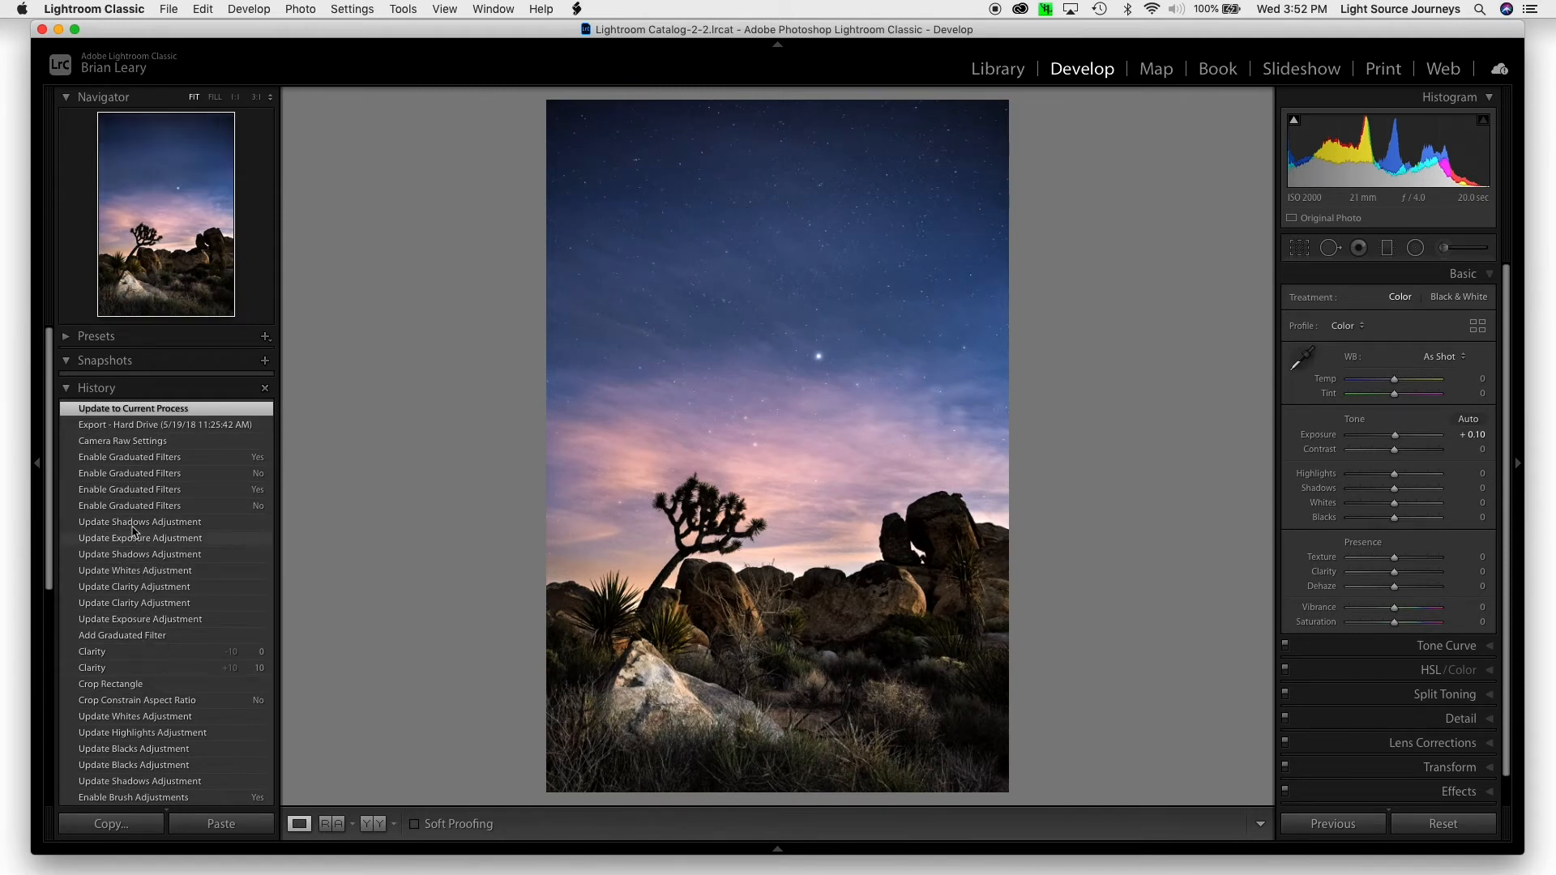
pyautogui.click(36, 463)
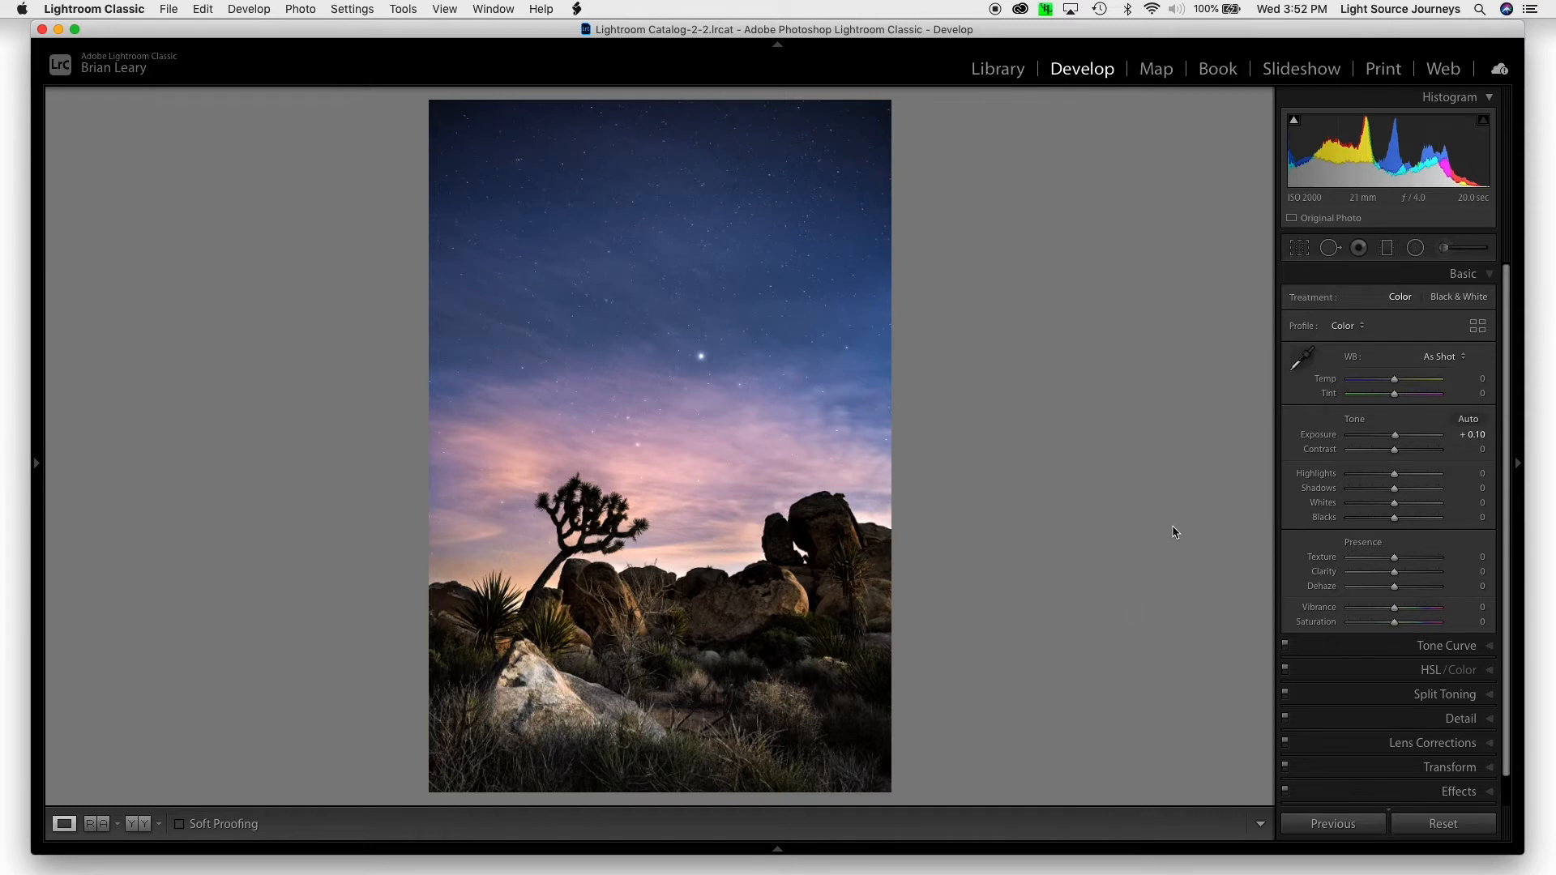
# Show the filmstrip in the Develop module and set its display behaviour to Auto Hide
pyautogui.click(778, 849)
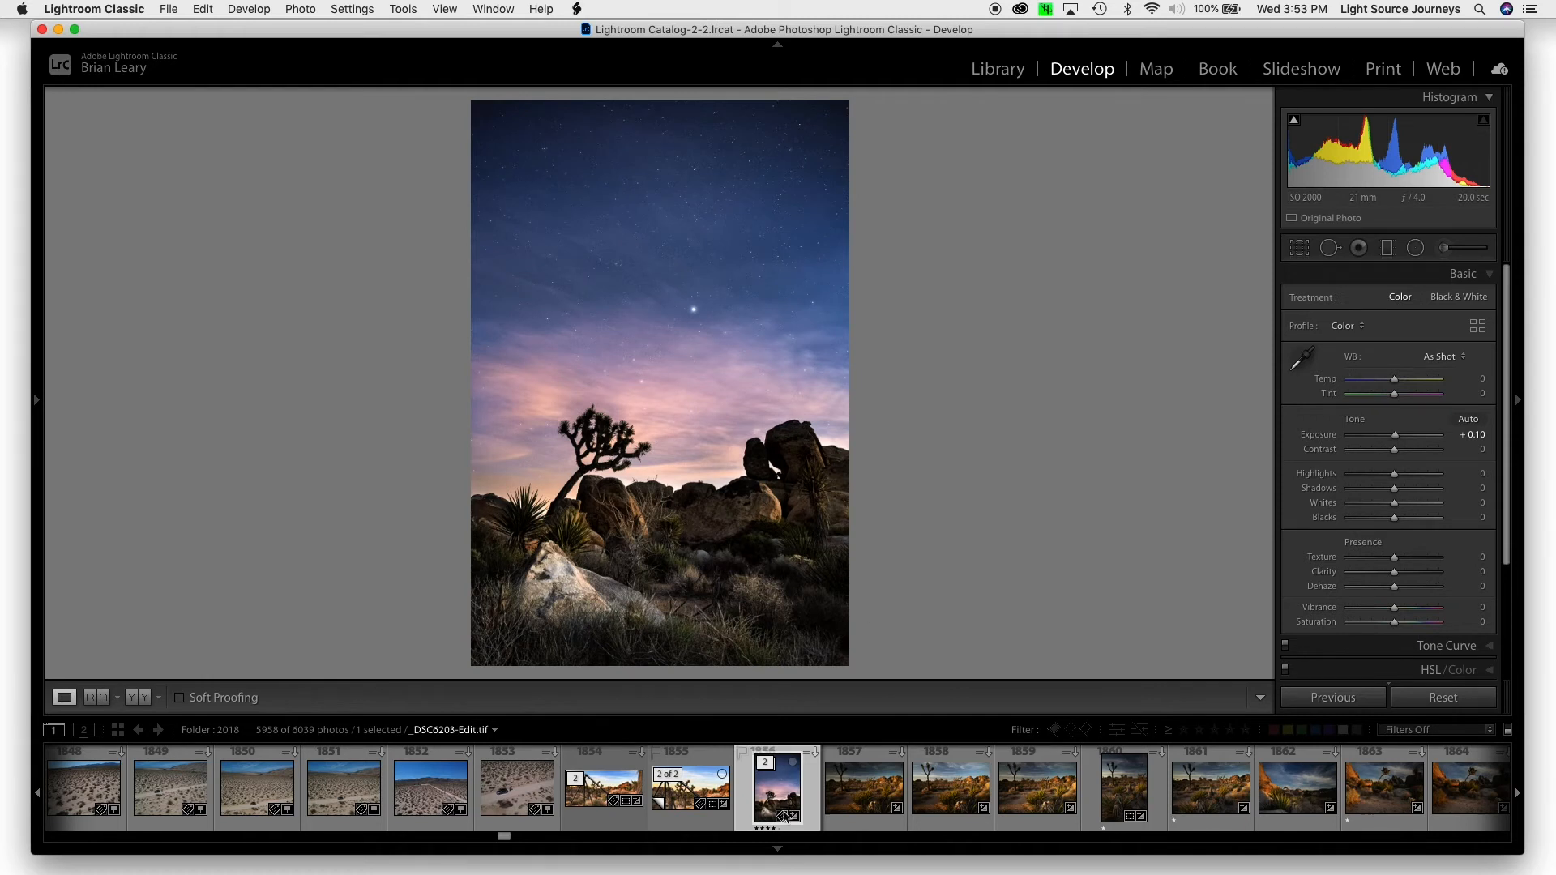
pyautogui.rightClick(778, 850)
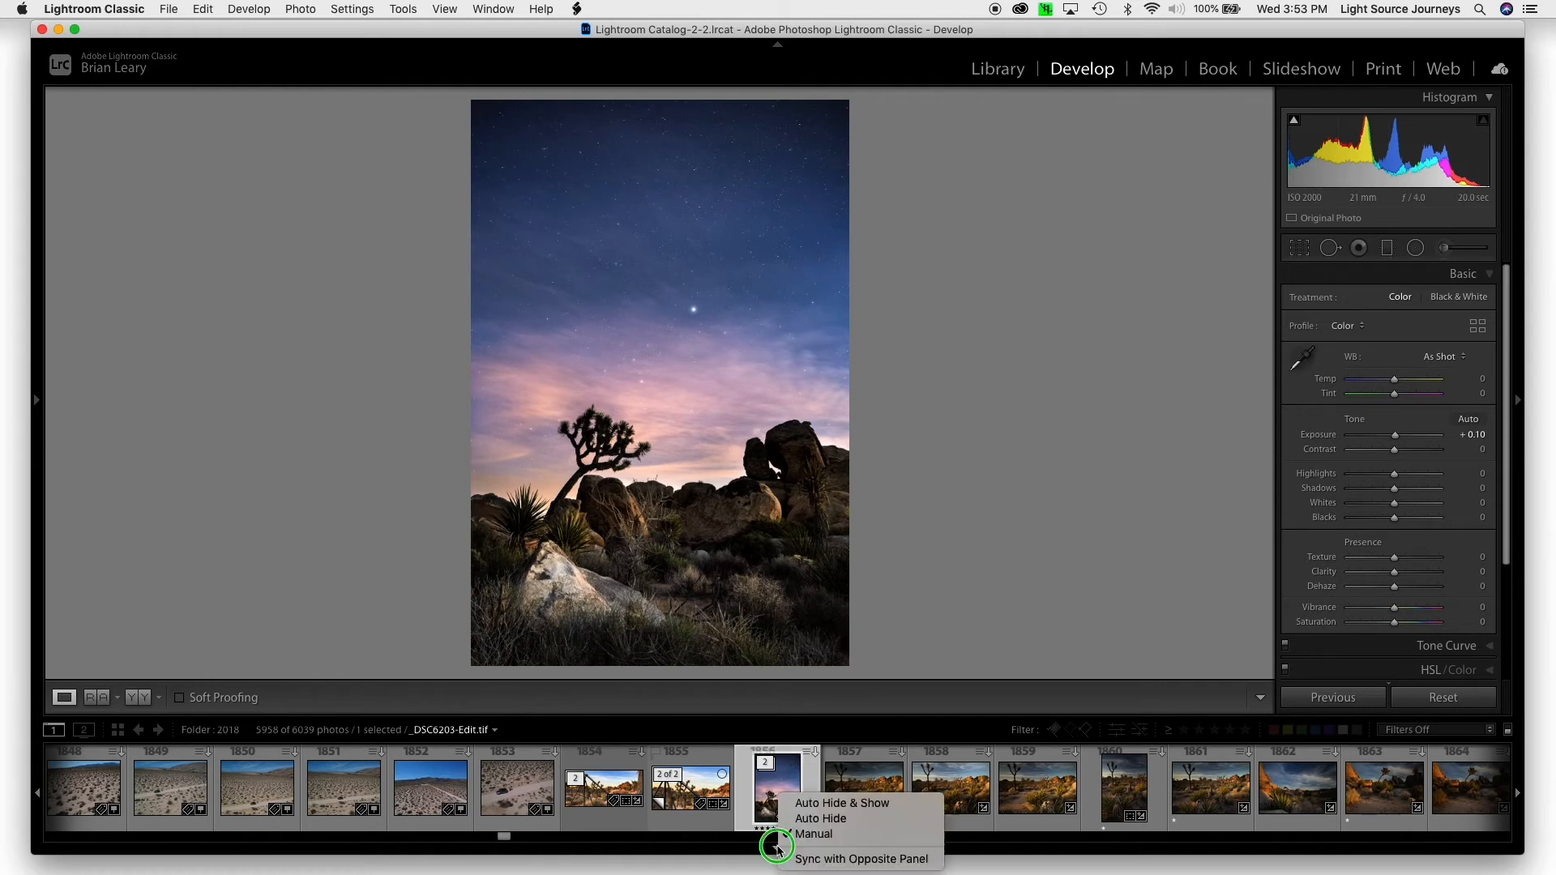
pyautogui.click(820, 819)
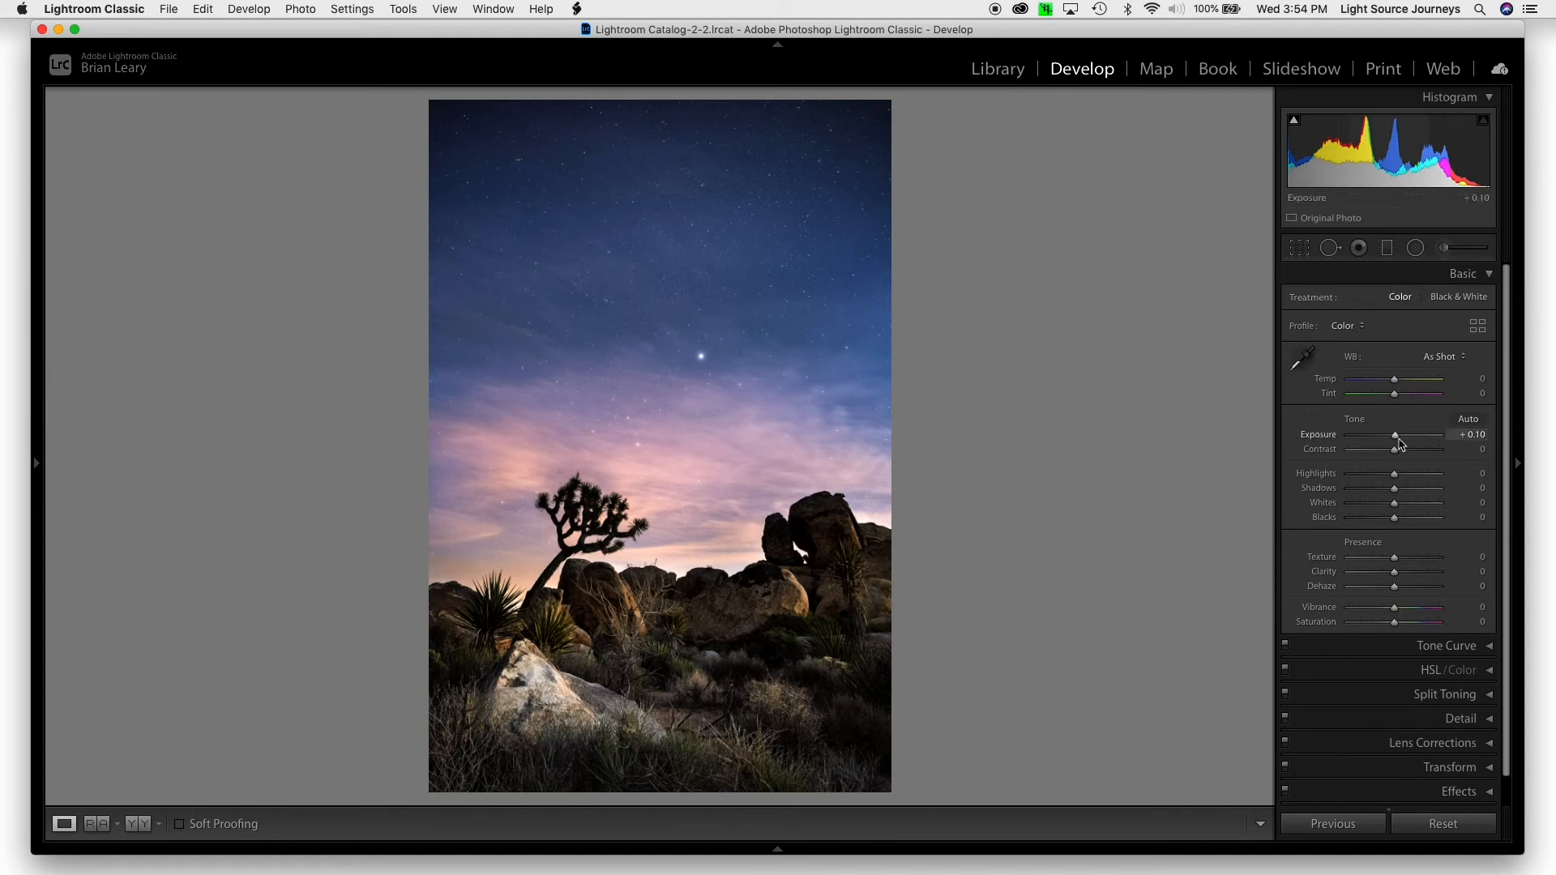
# Adjust the photo's basic settings to Exposure -0.40, Highlights +22, Texture +32 and Whites +39
pyautogui.moveTo(1396, 435); pyautogui.dragTo(1403, 474)
pyautogui.moveTo(1392, 559); pyautogui.dragTo(1408, 558)
pyautogui.moveTo(1394, 503); pyautogui.dragTo(1415, 508)
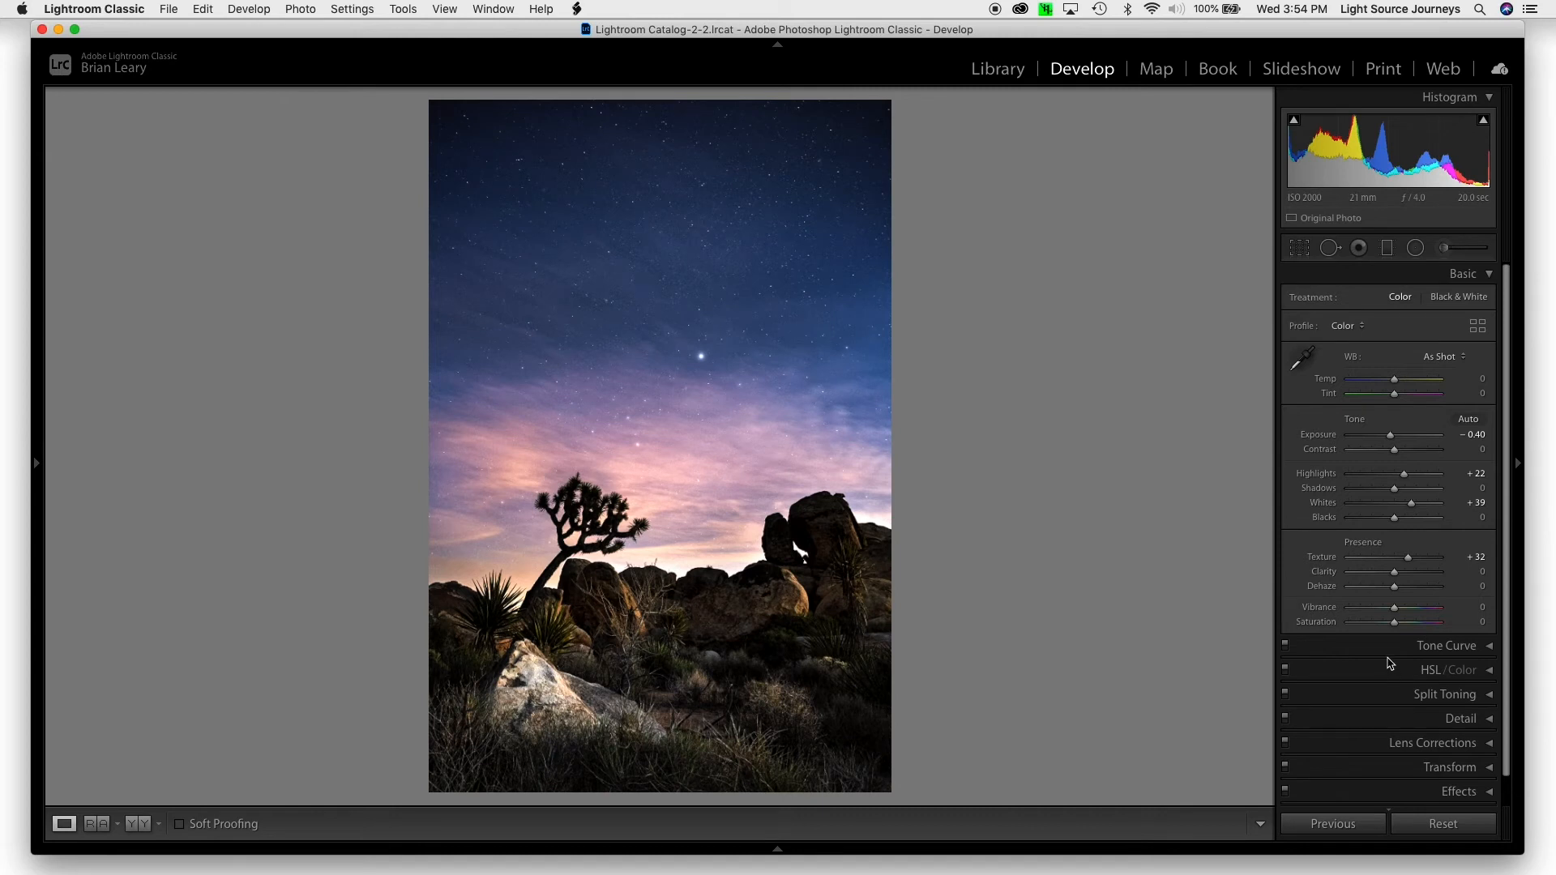
# Expand the Tone Curve and Effects sections and look through the controls in the long adjustment list
pyautogui.click(1388, 646)
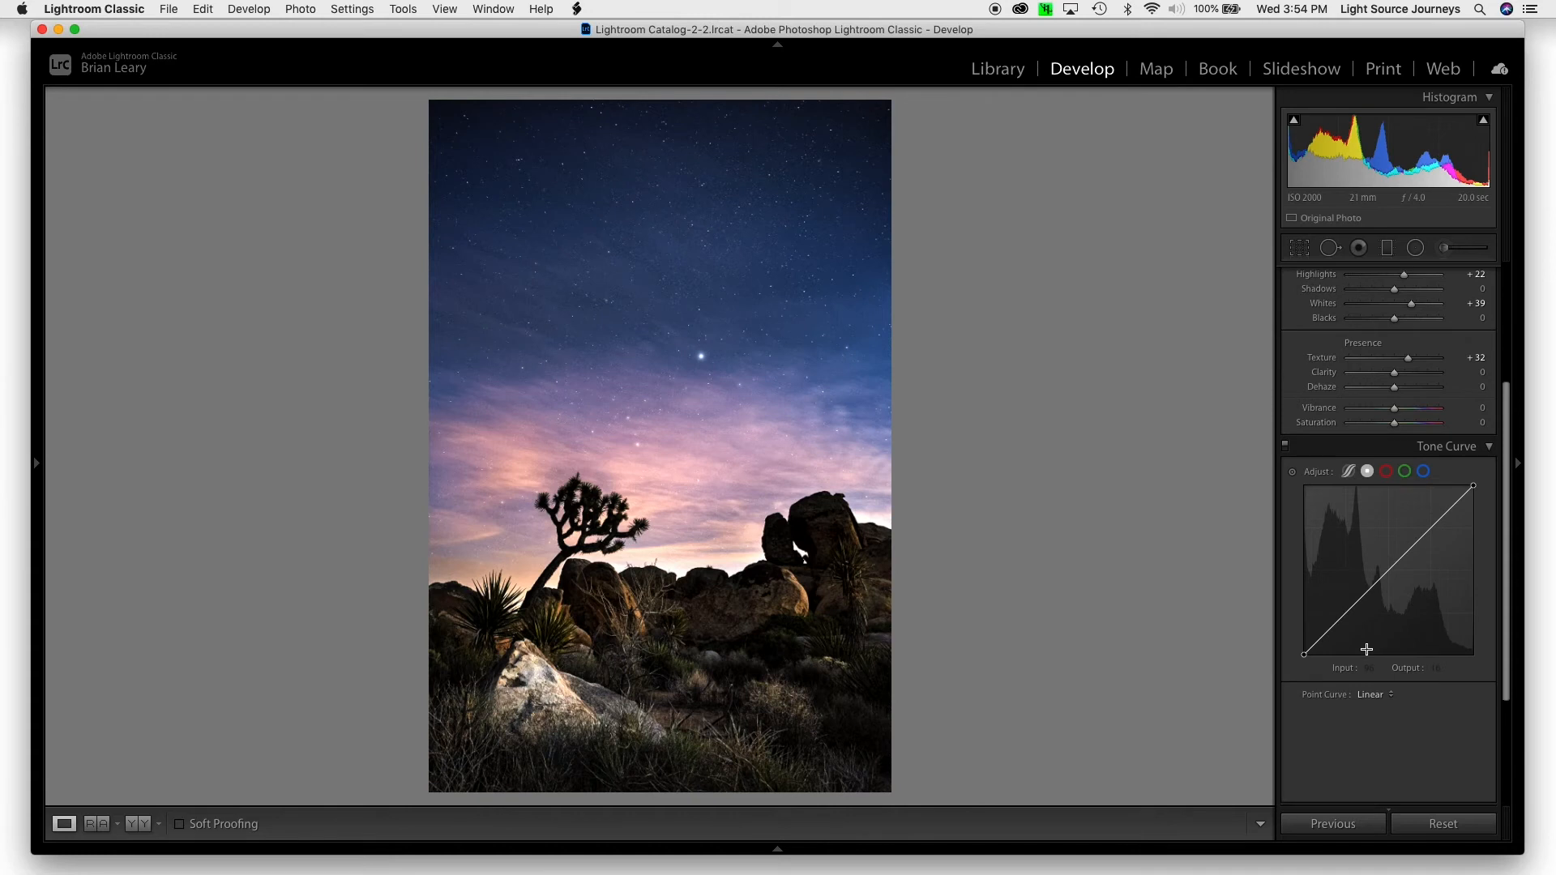
pyautogui.scroll(-5, 1362, 649)
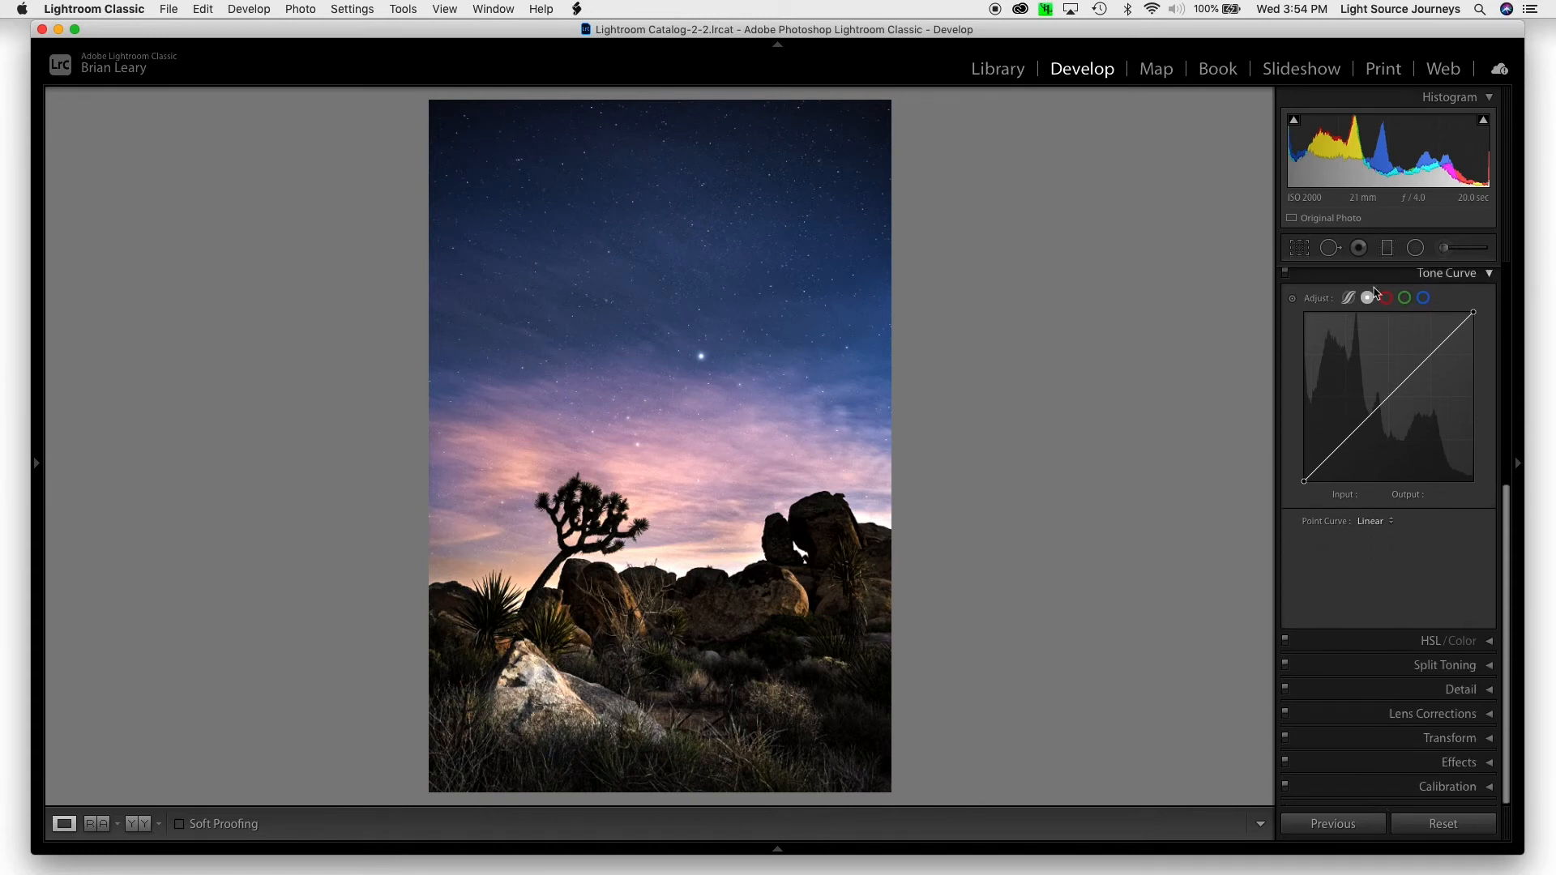
pyautogui.click(1373, 766)
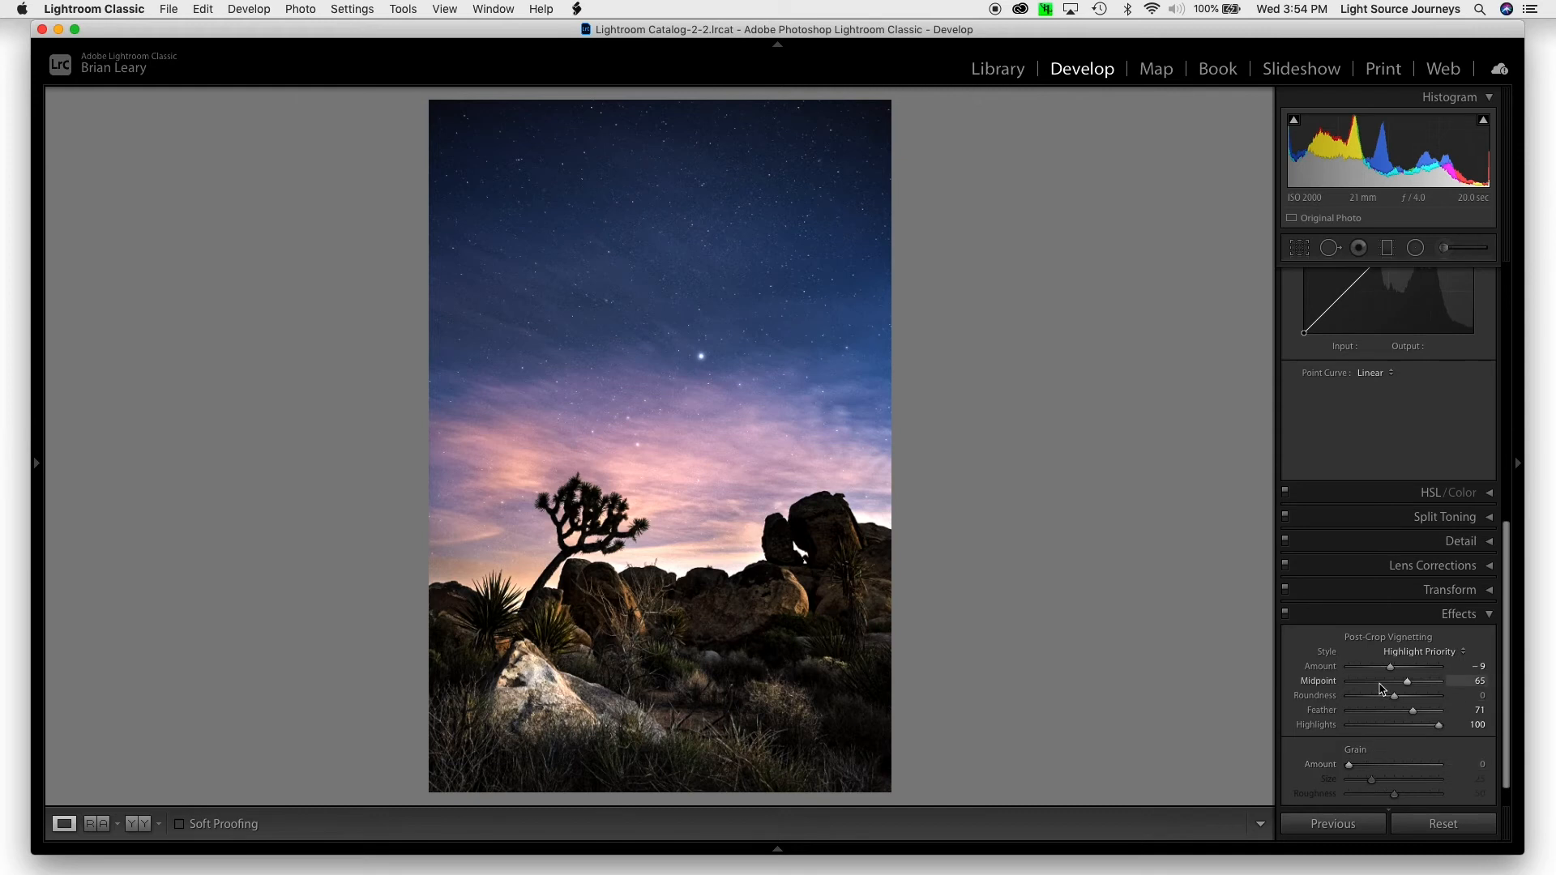
pyautogui.scroll(-3, 1389, 681)
pyautogui.scroll(10, 1364, 627)
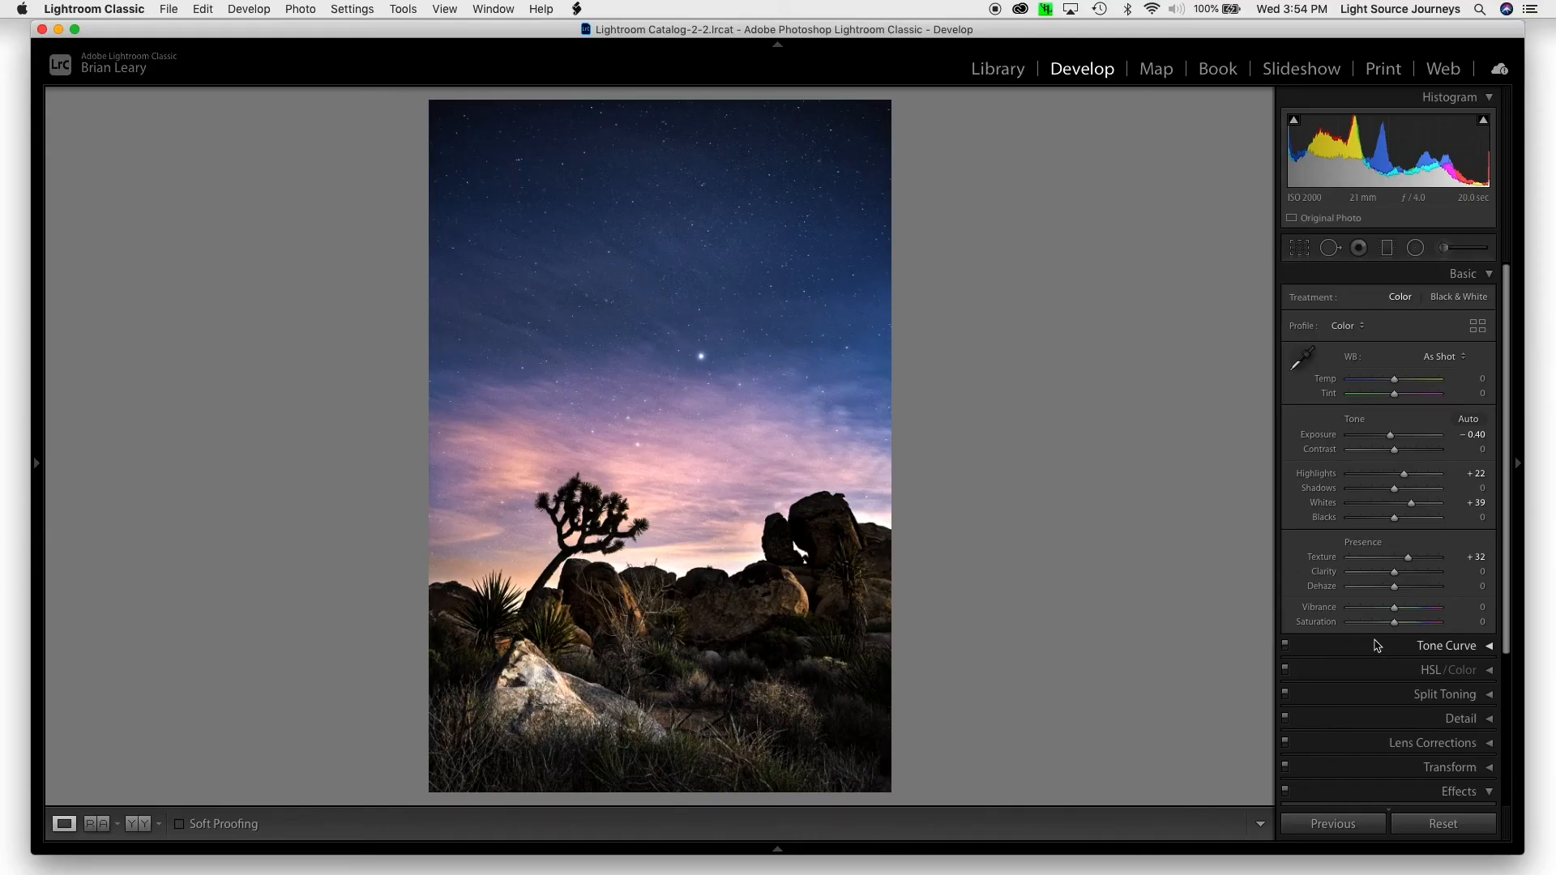
# Turn on Solo Mode for the Develop adjustment sections and expand Tone Curve, HSL/Color and Basic one after another
pyautogui.rightClick(1378, 653)
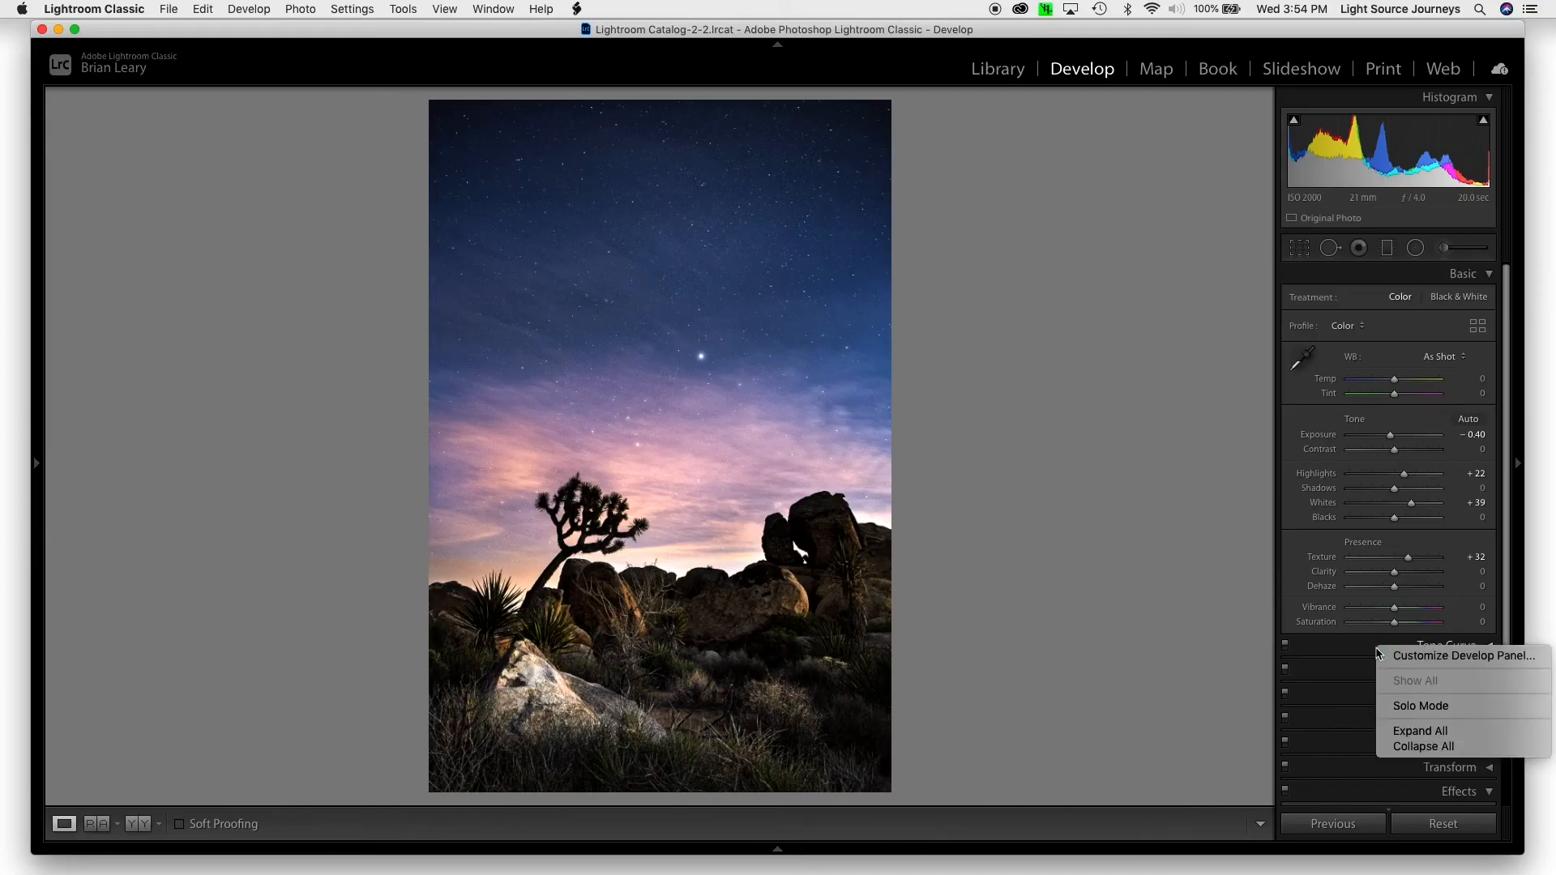
pyautogui.click(1439, 706)
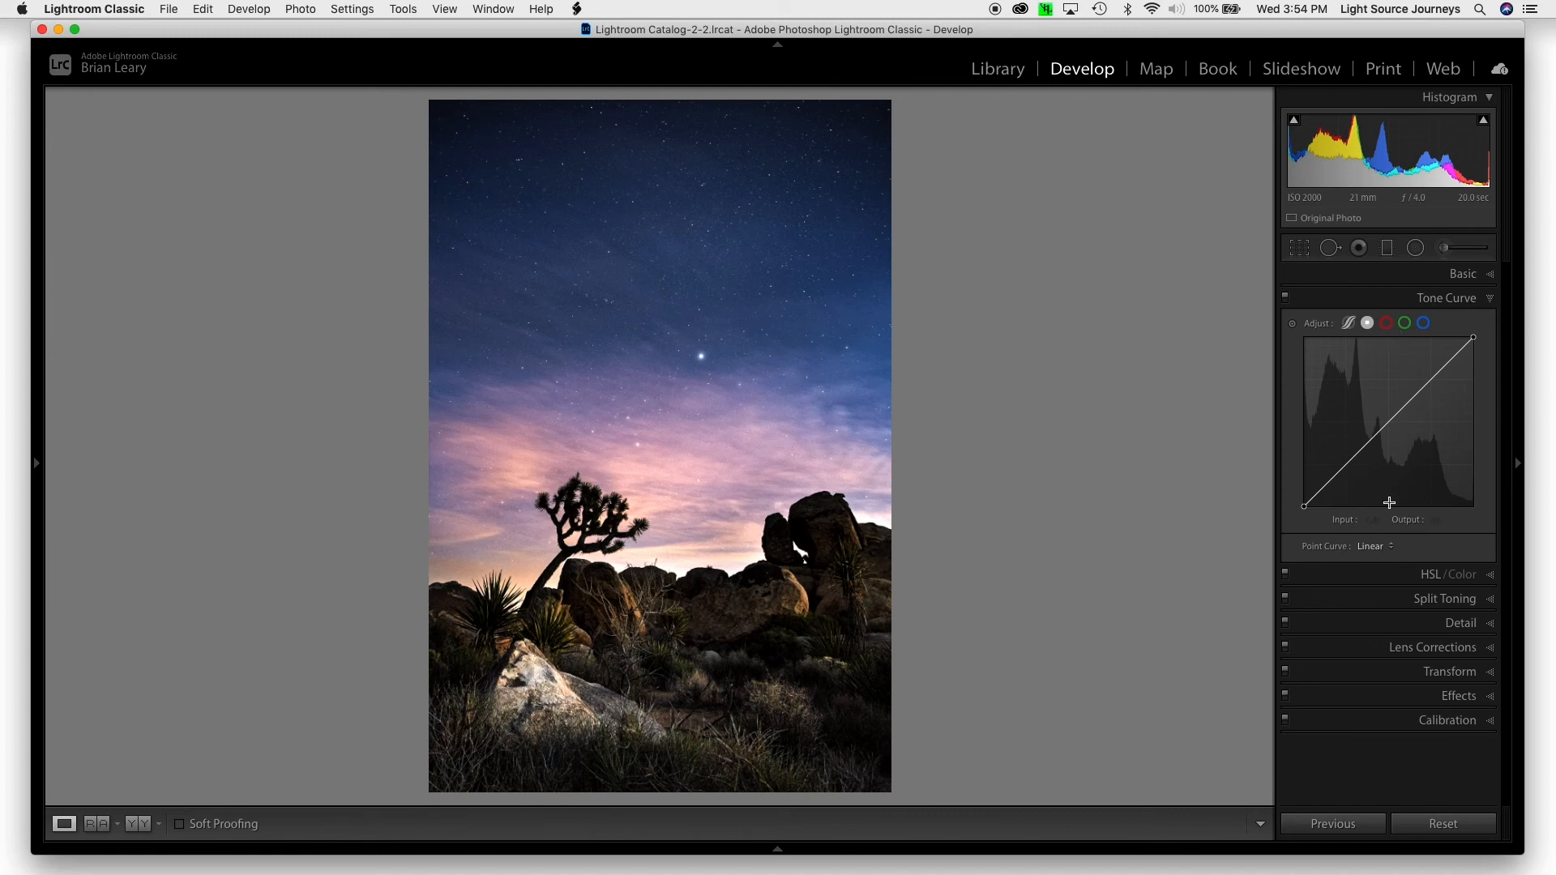
pyautogui.click(1384, 575)
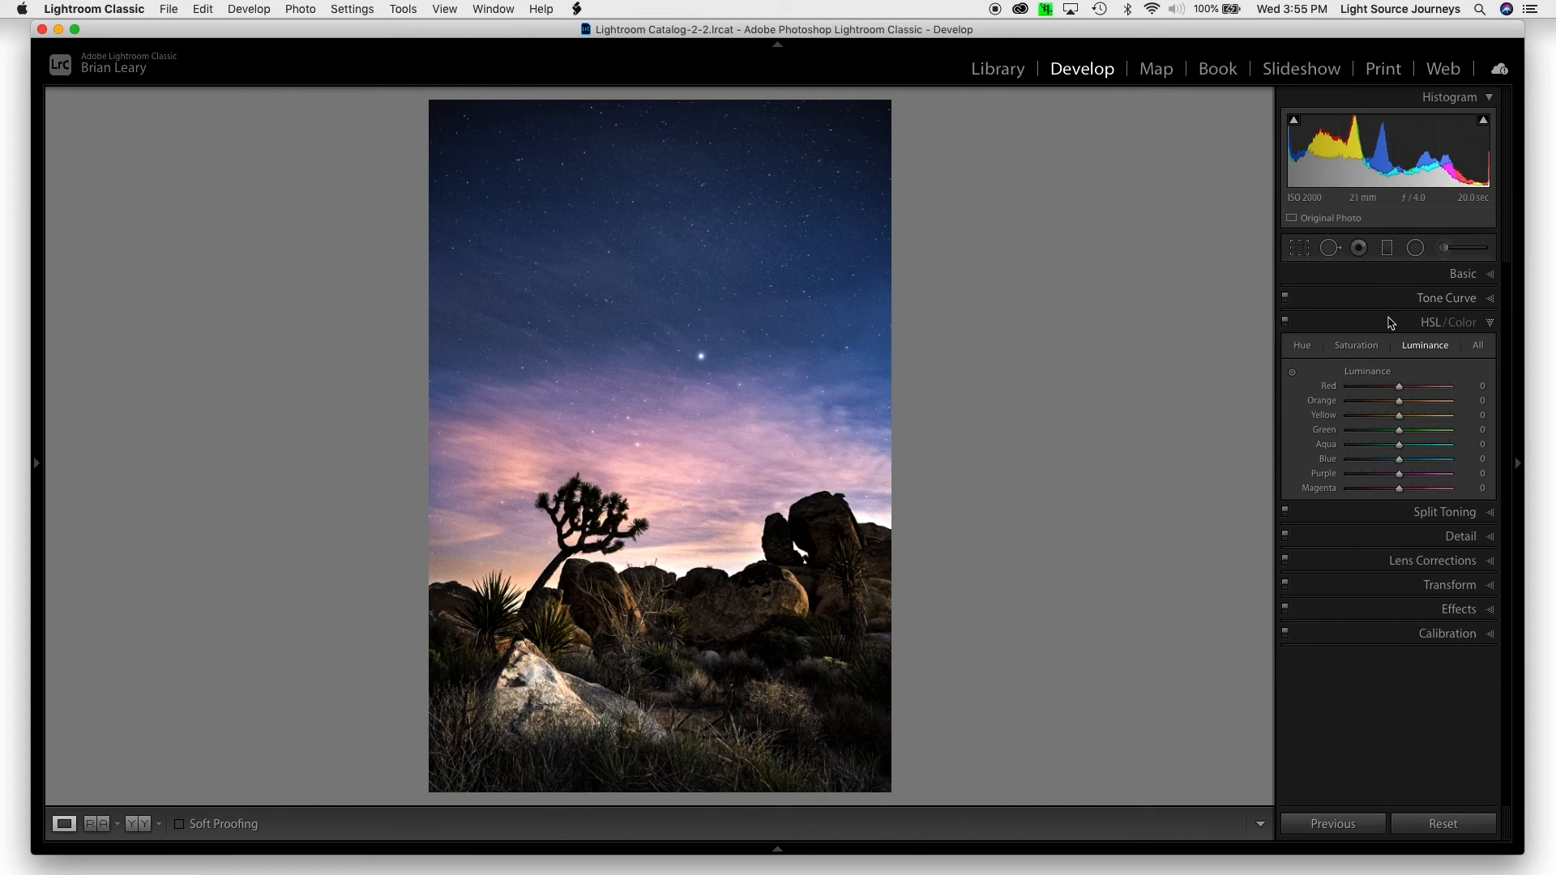
pyautogui.click(1407, 276)
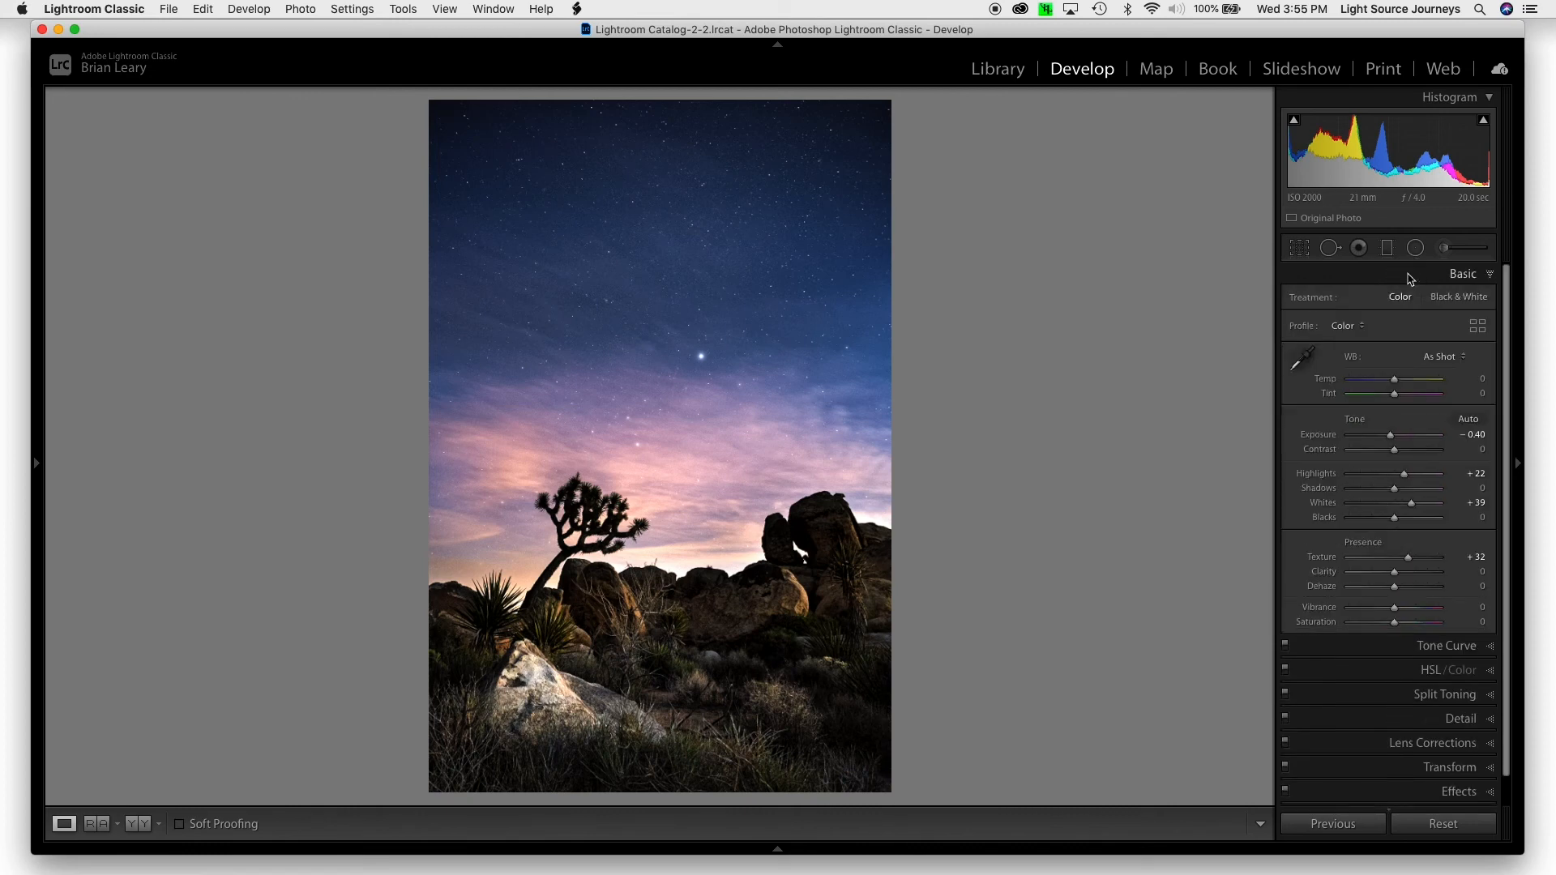